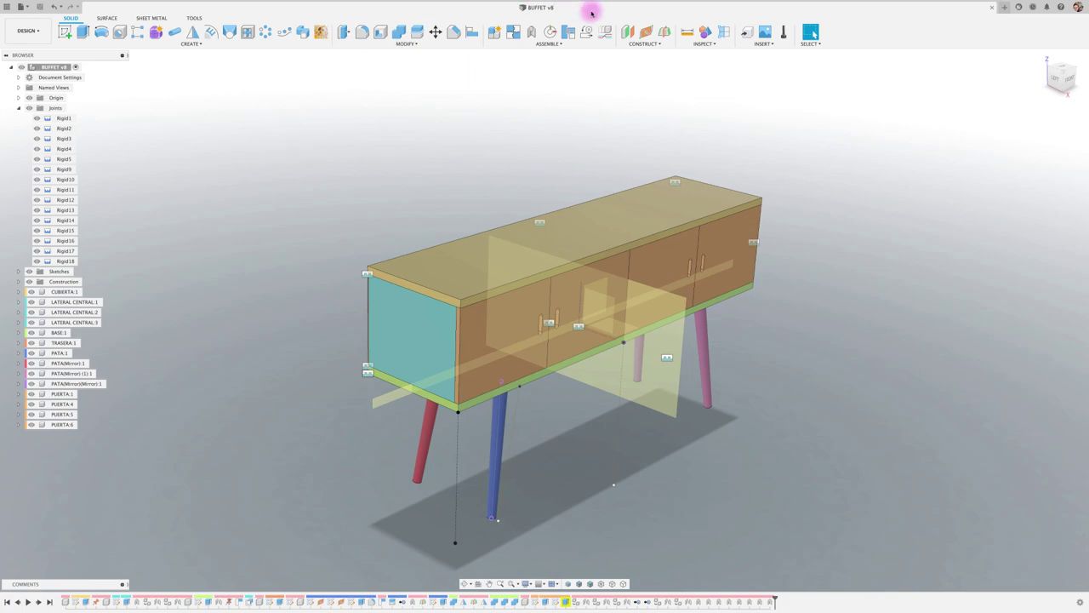
# - Glance at the Insert menu without choosing anything, then show the DESIGN workspace list
pyautogui.click(765, 43)
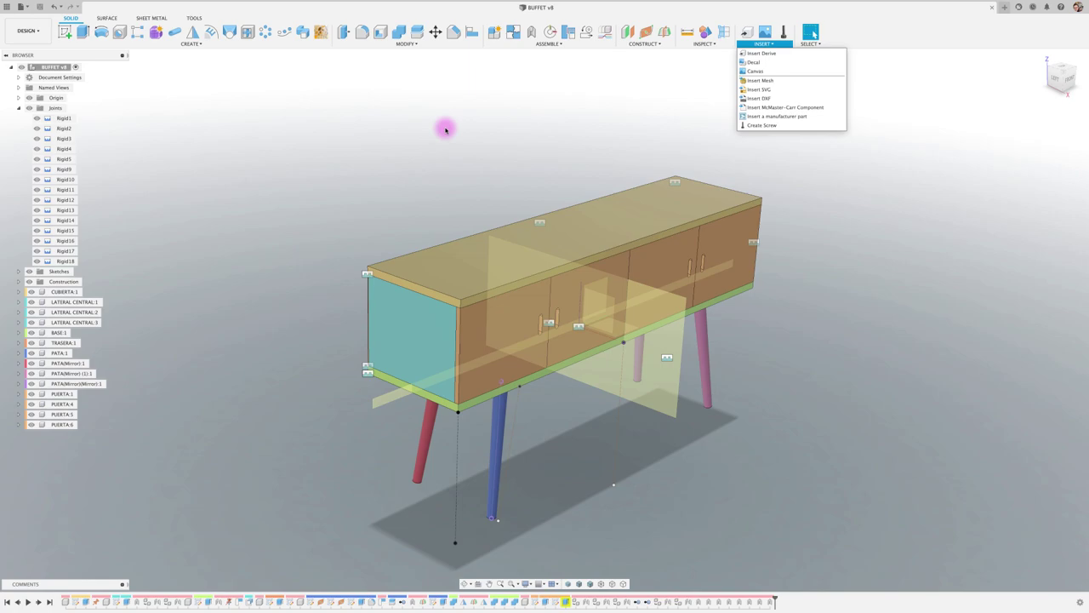
pyautogui.click(374, 154)
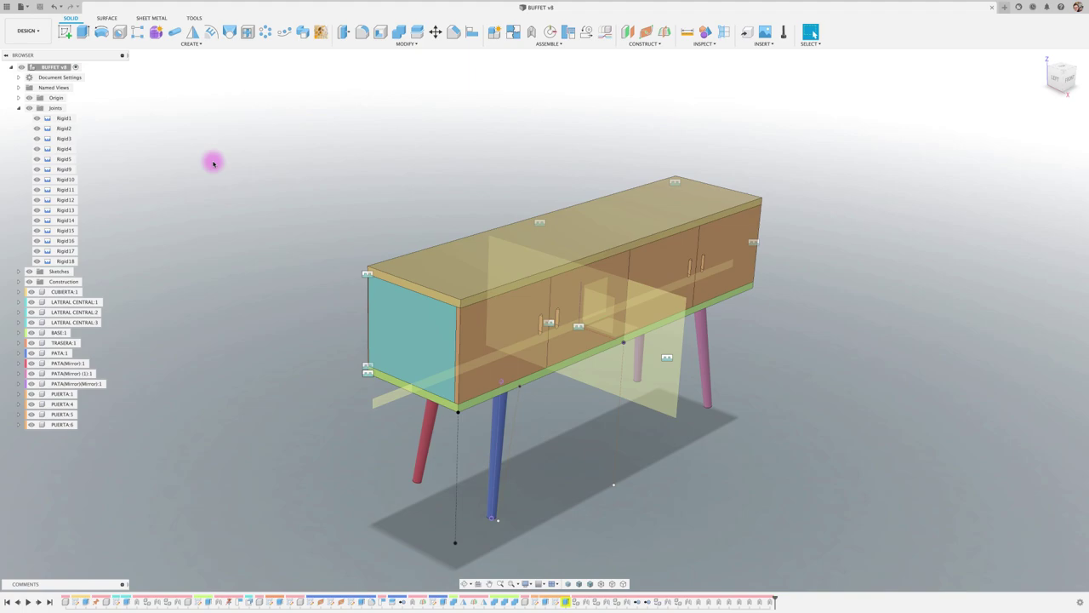
pyautogui.click(31, 31)
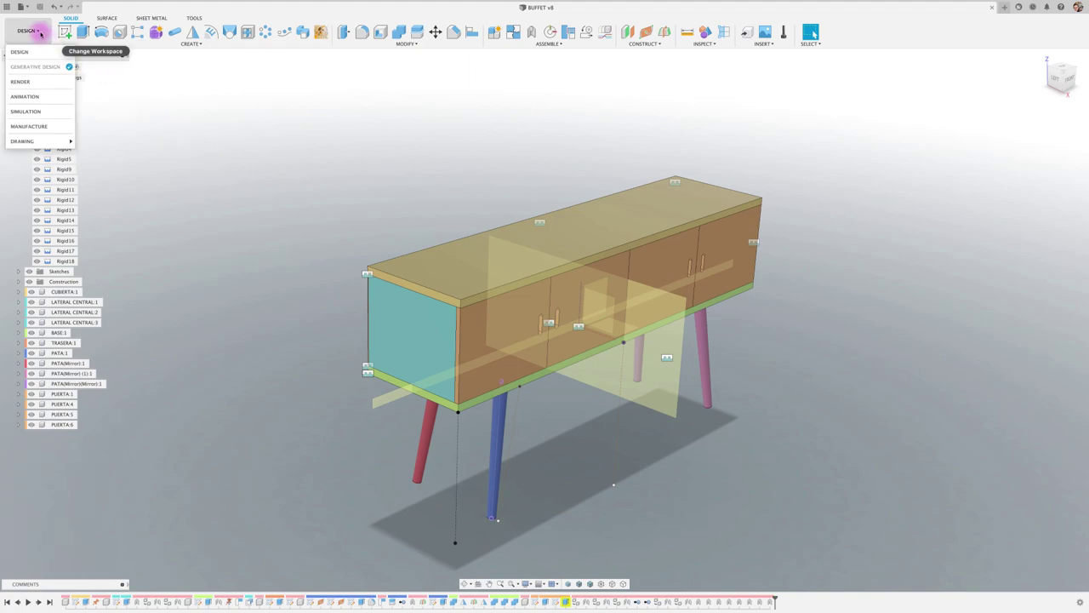
# - Switch to the Render workspace and bring up Scene Settings beside the model
pyautogui.click(26, 81)
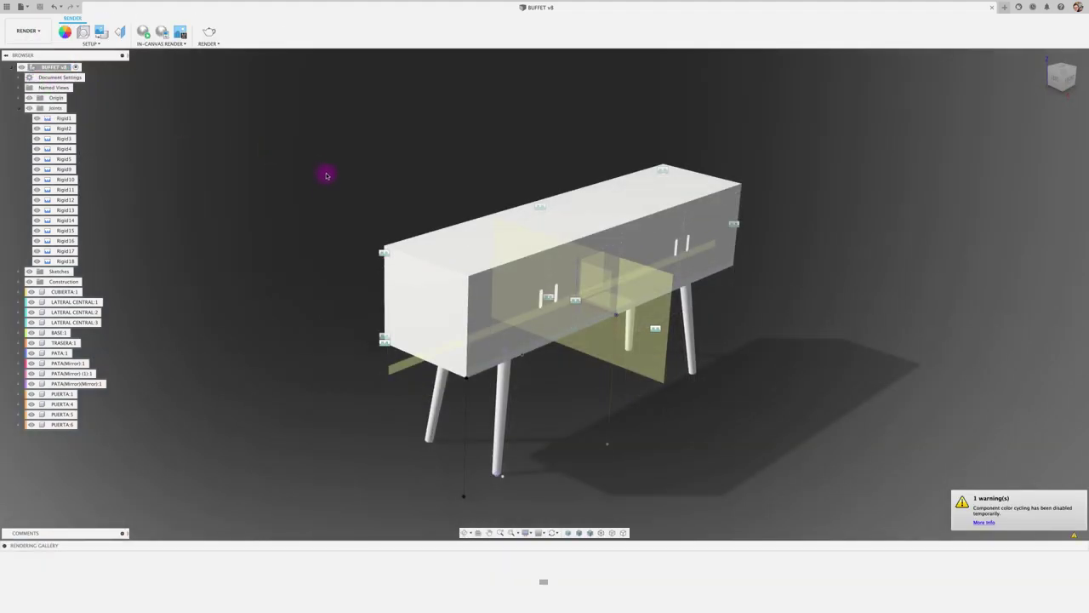
pyautogui.click(88, 35)
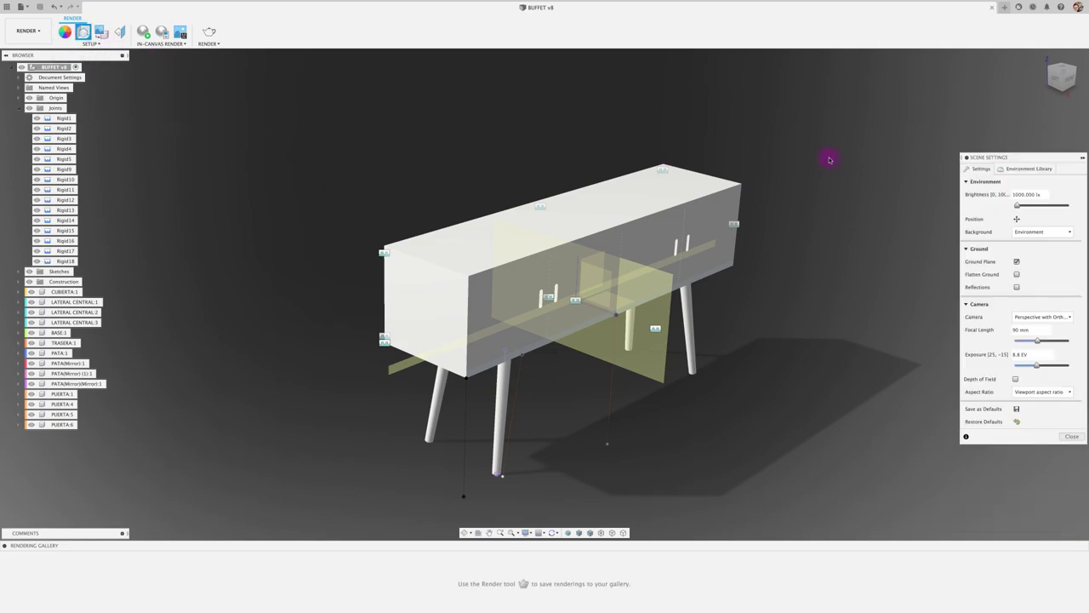
pyautogui.moveTo(1030, 158); pyautogui.dragTo(897, 118)
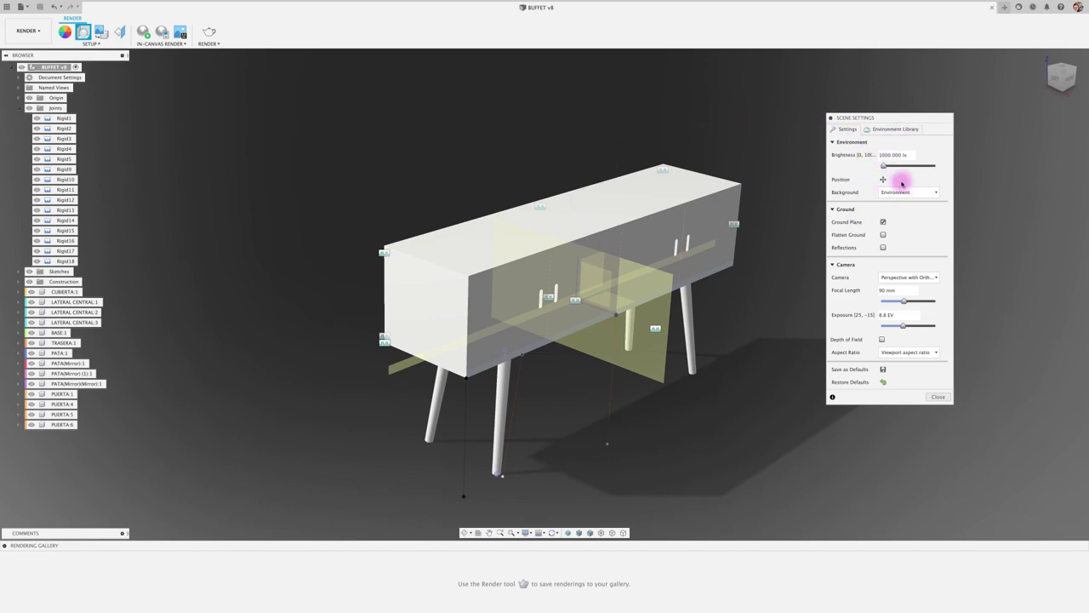
# - Browse the Environment Library, with Photobooth as the current environment
pyautogui.click(898, 128)
pyautogui.scroll(-2, 922, 294)
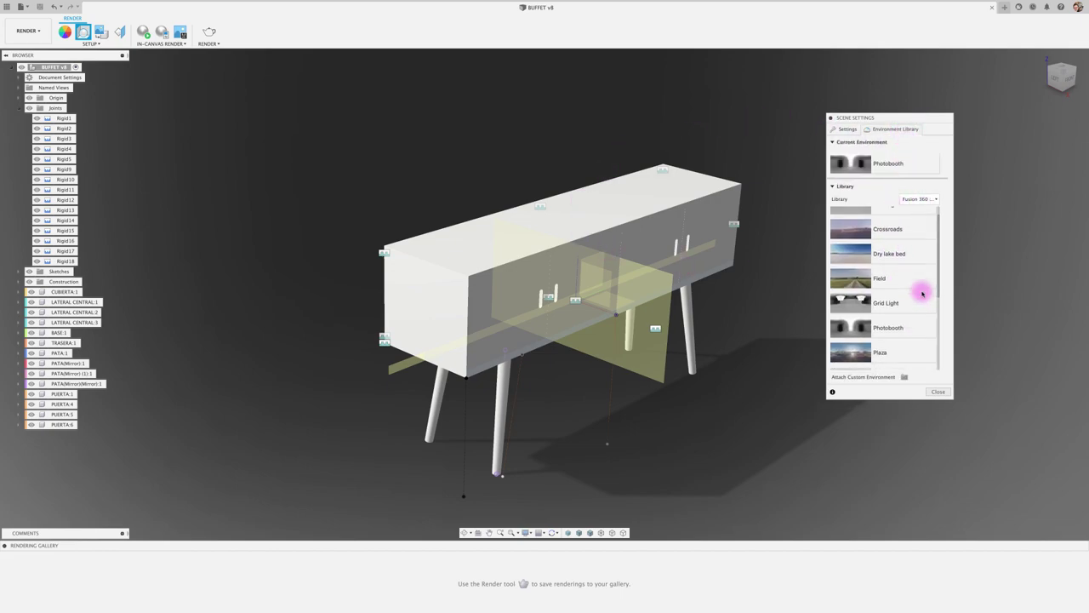
pyautogui.scroll(-2, 922, 290)
pyautogui.scroll(-1, 922, 289)
pyautogui.scroll(-2, 922, 294)
pyautogui.scroll(2, 922, 295)
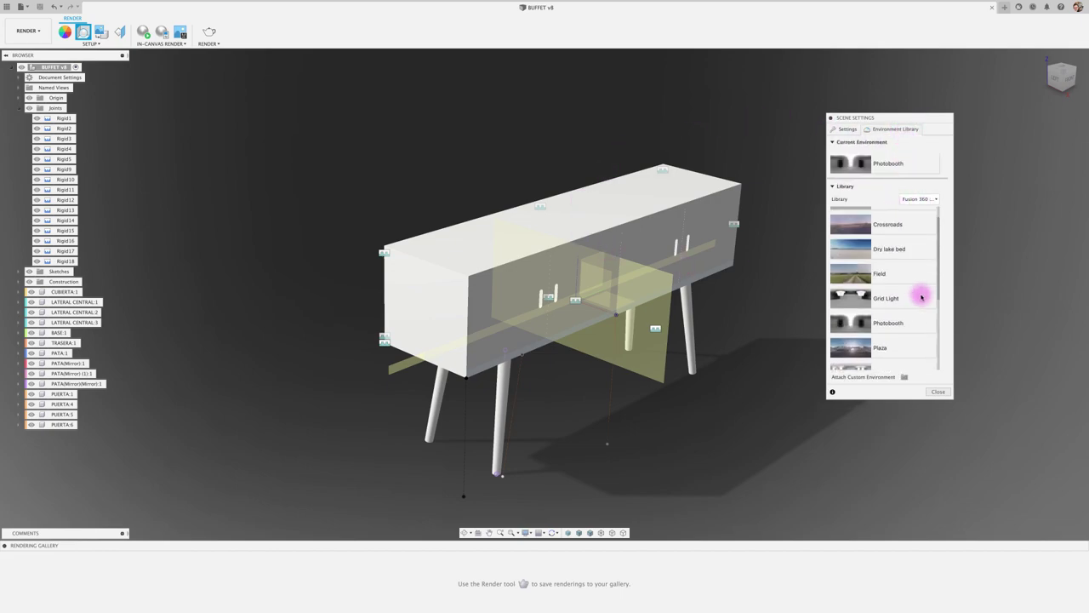
pyautogui.scroll(2, 922, 293)
pyautogui.scroll(2, 922, 294)
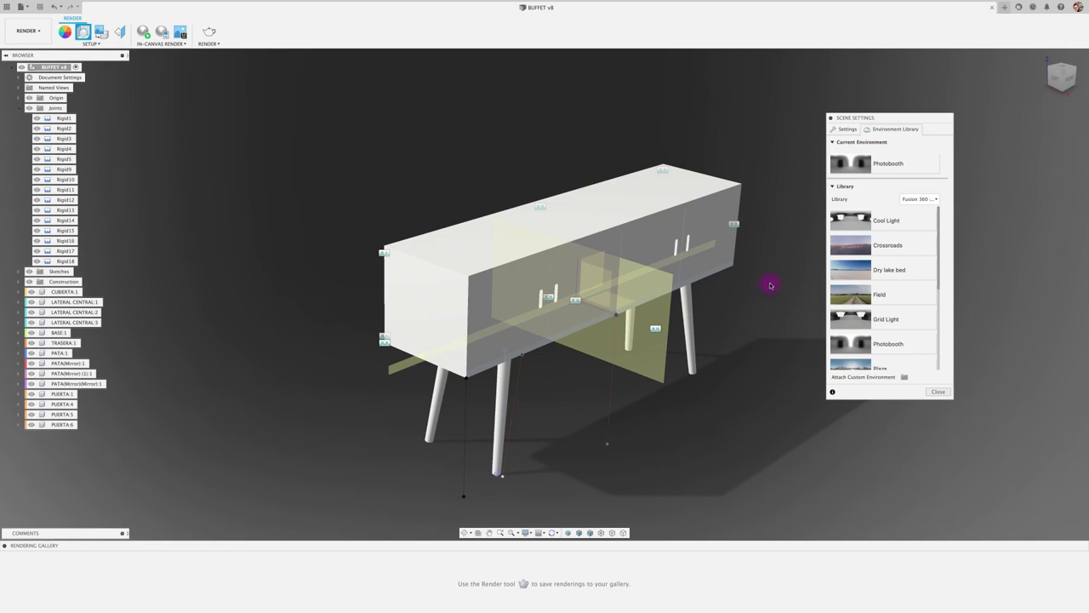
# - Rotate the environment lighting a few degrees from the Settings tab's Position controls
pyautogui.click(849, 130)
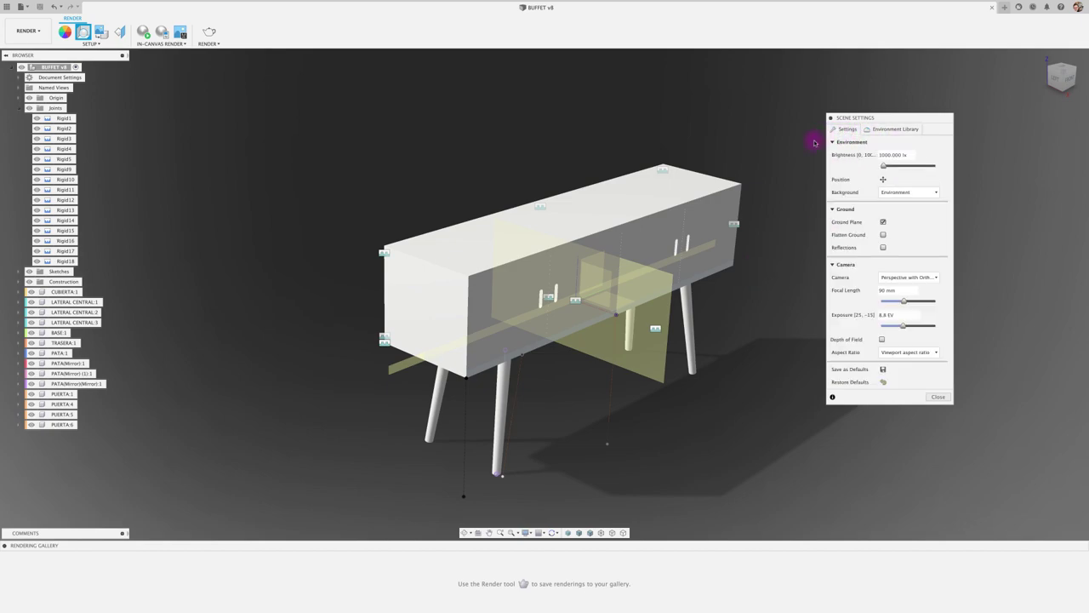
pyautogui.click(884, 178)
pyautogui.moveTo(683, 439)
pyautogui.mouseDown()
pyautogui.moveTo(740, 437)
pyautogui.moveTo(690, 438)
pyautogui.mouseUp()
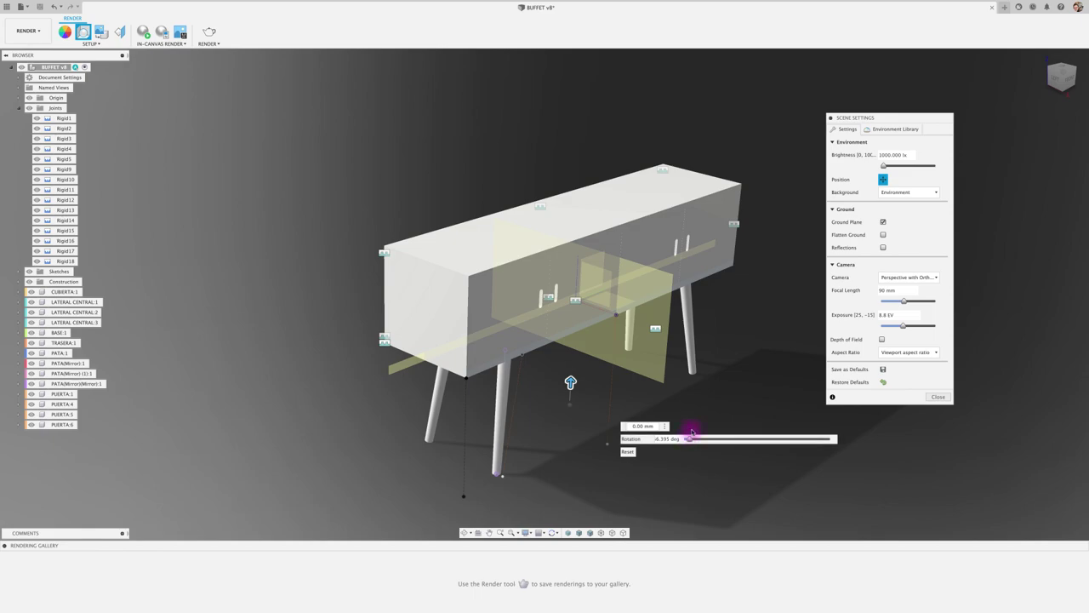
# - Orbit to a lower, frontal view and set the aspect ratio to 16:9 Widescreen
pyautogui.keyDown('shift'); pyautogui.moveTo(690, 434); pyautogui.dragTo(711, 409, button='middle'); pyautogui.keyUp('shift')
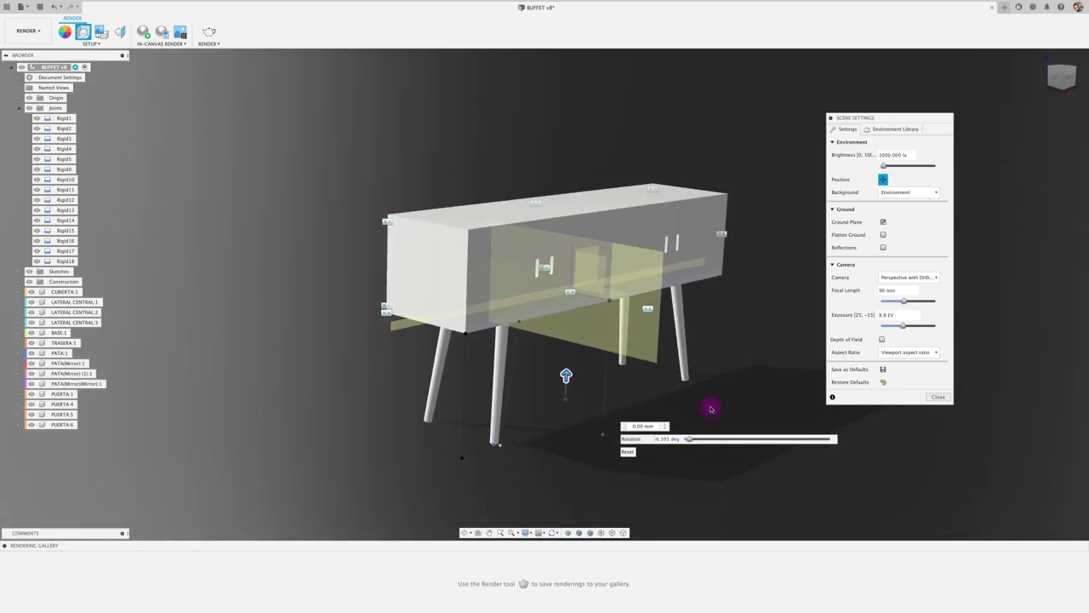
pyautogui.click(932, 356)
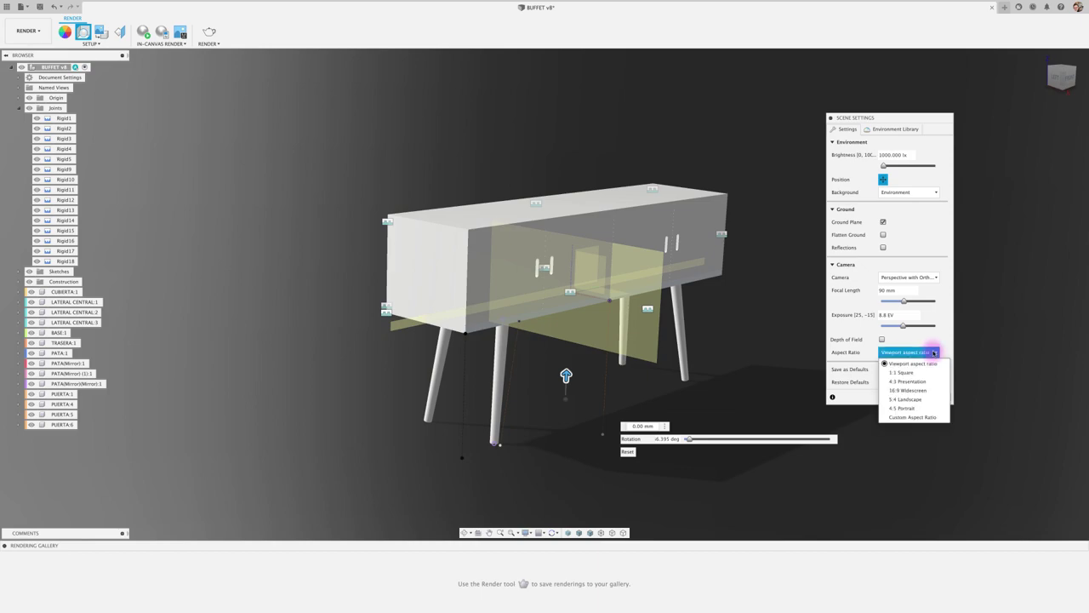
pyautogui.click(909, 391)
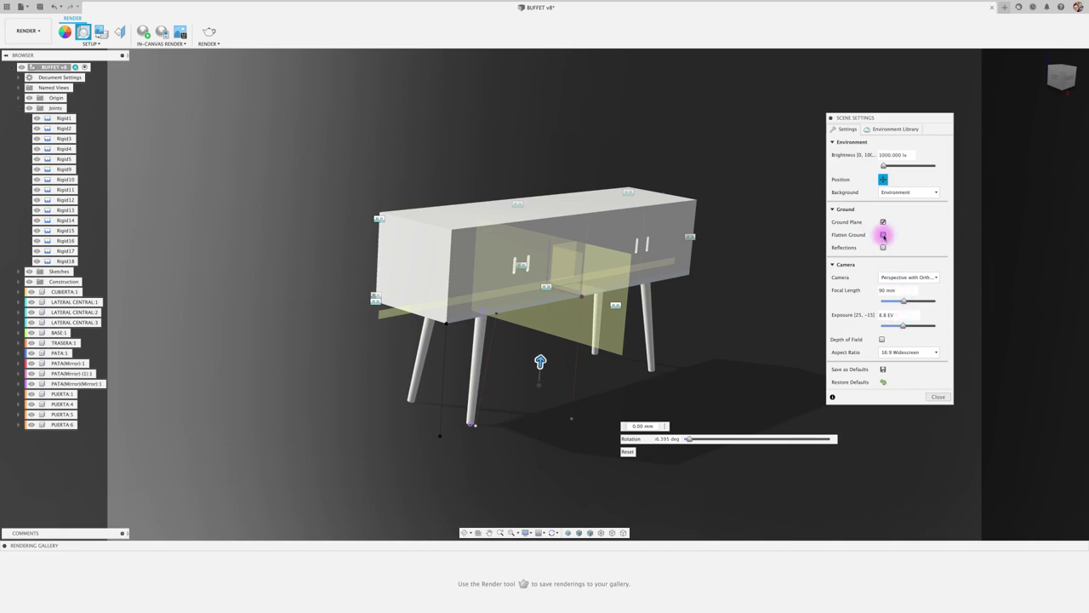
pyautogui.click(884, 235)
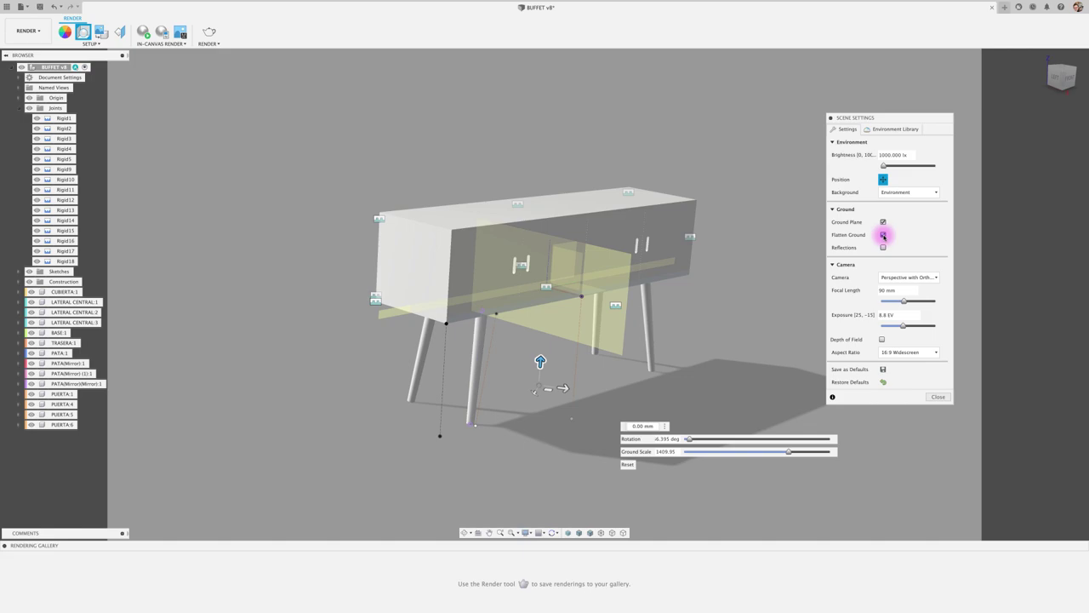
pyautogui.doubleClick(884, 235)
pyautogui.click(883, 235)
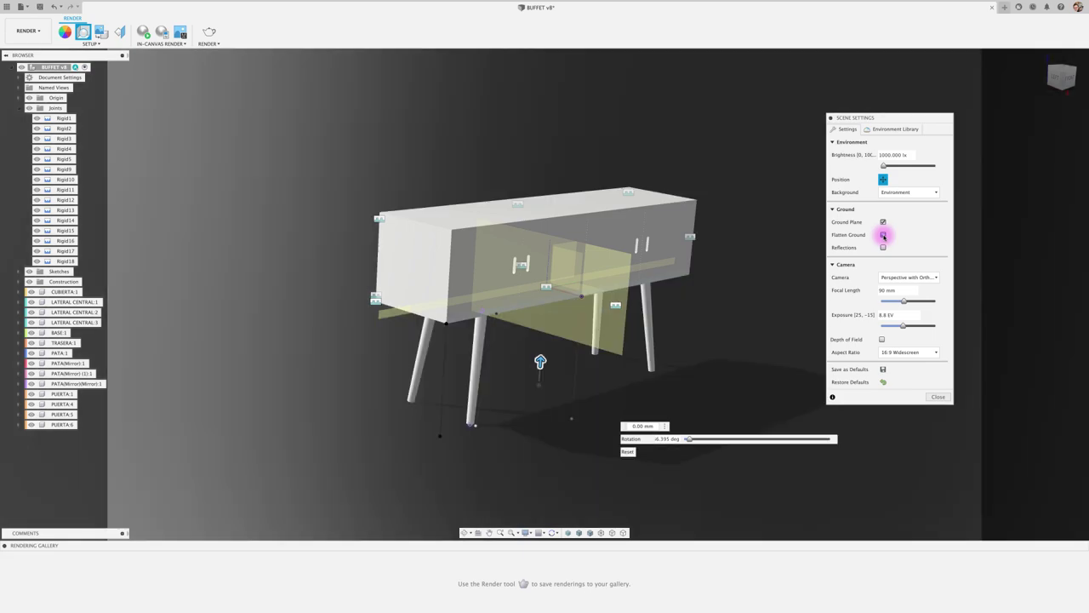
pyautogui.click(883, 234)
pyautogui.click(884, 235)
pyautogui.click(883, 234)
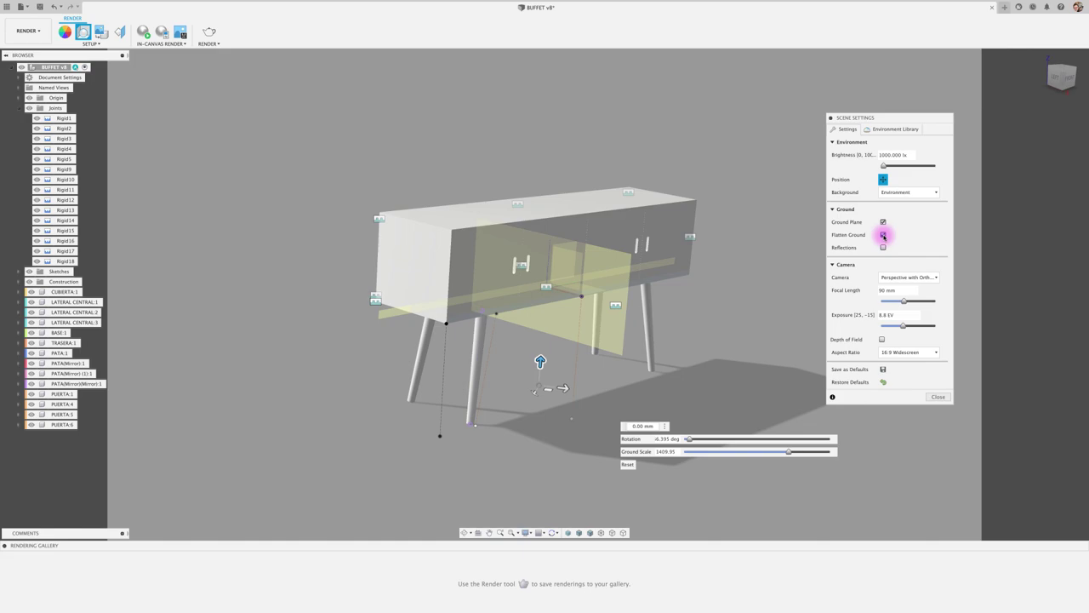
pyautogui.click(883, 236)
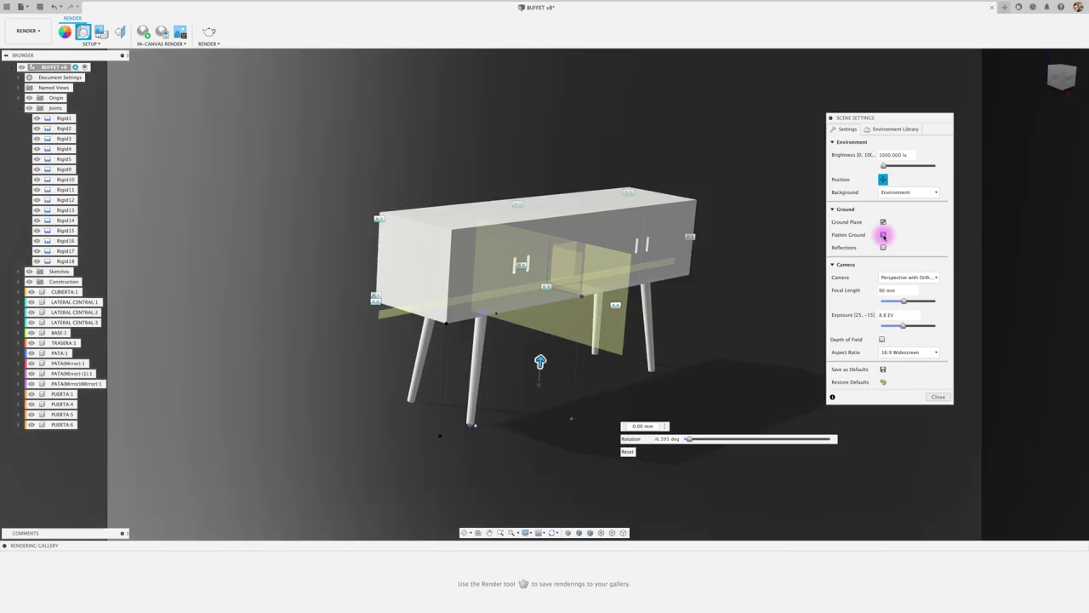
pyautogui.click(883, 236)
pyautogui.click(884, 235)
pyautogui.click(884, 236)
pyautogui.click(883, 236)
pyautogui.click(883, 236)
pyautogui.click(884, 236)
pyautogui.click(883, 235)
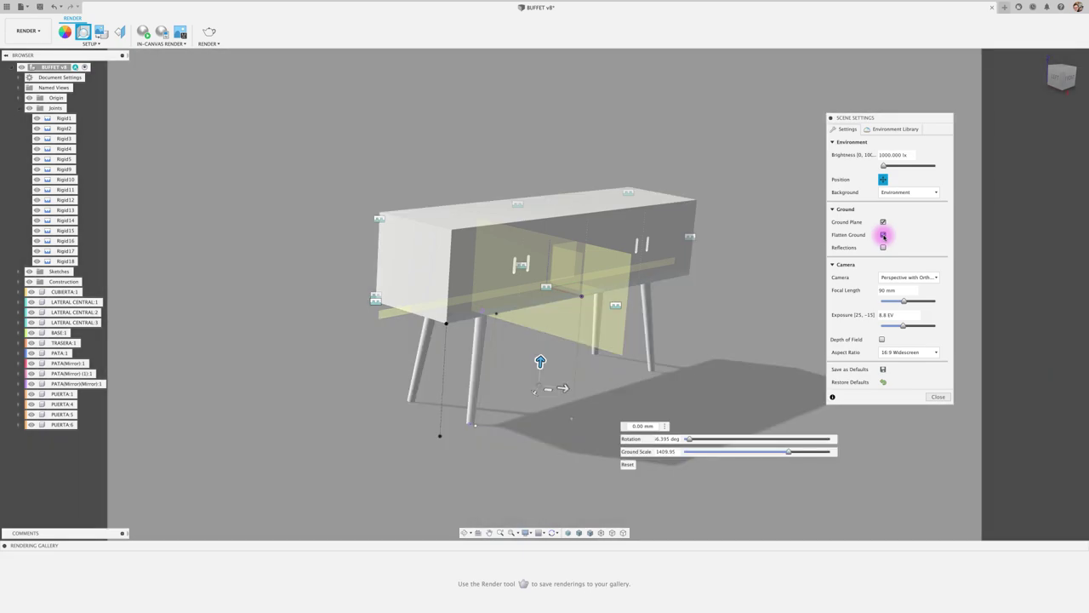
pyautogui.click(883, 235)
pyautogui.click(884, 236)
pyautogui.click(883, 236)
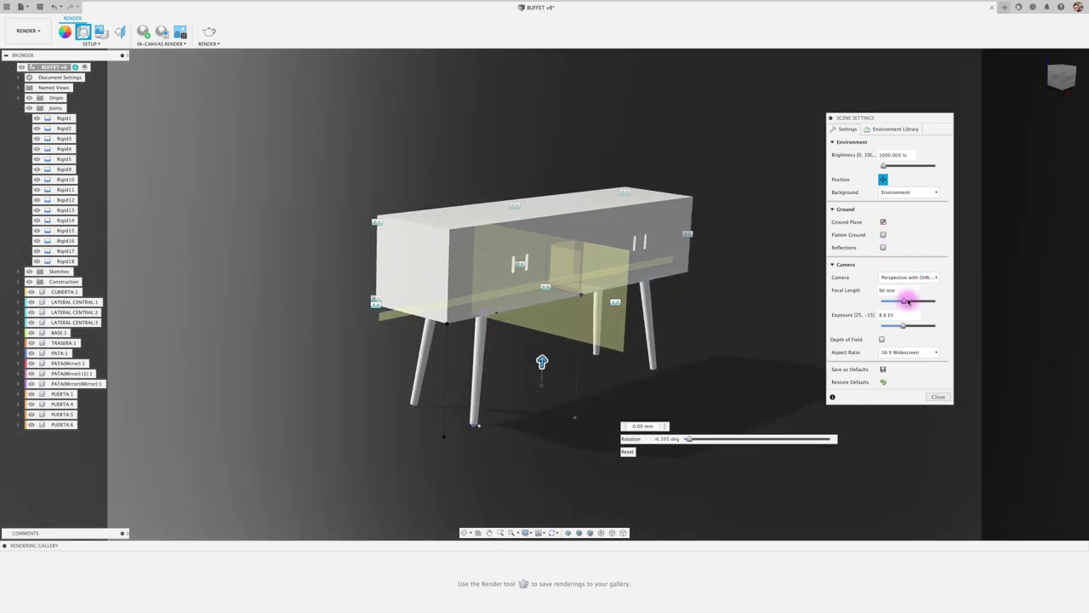
# - Set the camera focal length to 47 mm and turn on ground reflections
pyautogui.moveTo(904, 302); pyautogui.dragTo(889, 303)
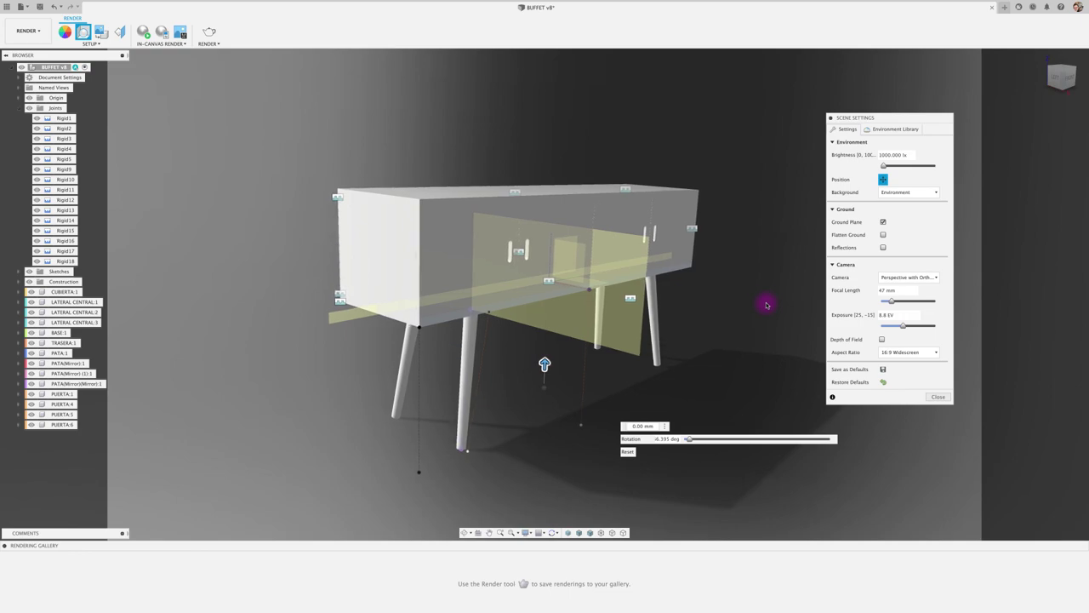
pyautogui.click(882, 248)
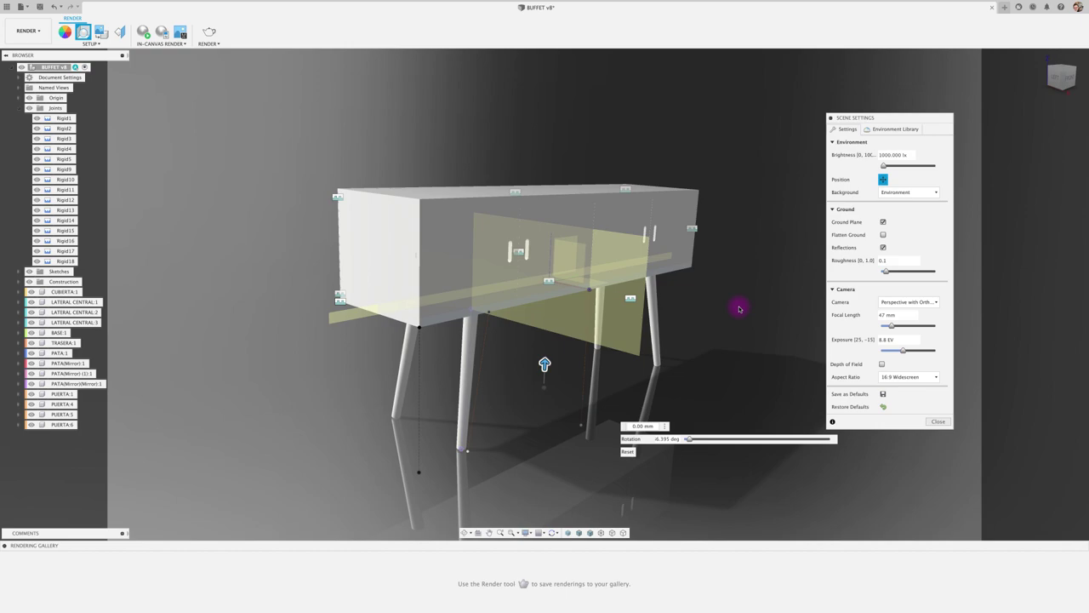
pyautogui.click(938, 422)
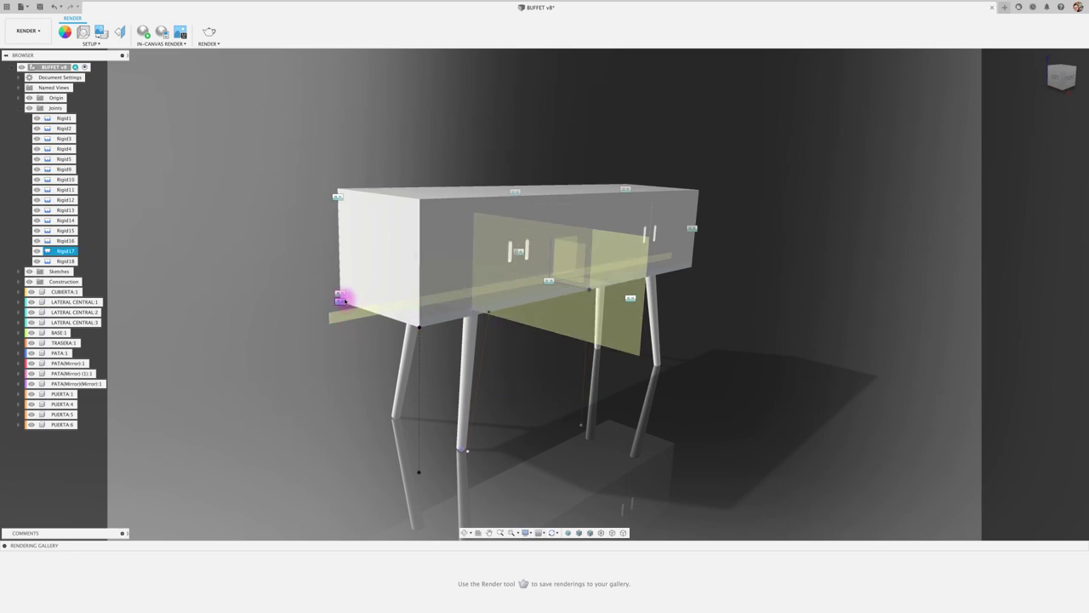
# - Hide all work features (planes, axes, joints) in the viewport display settings
pyautogui.click(527, 533)
pyautogui.moveTo(550, 571)
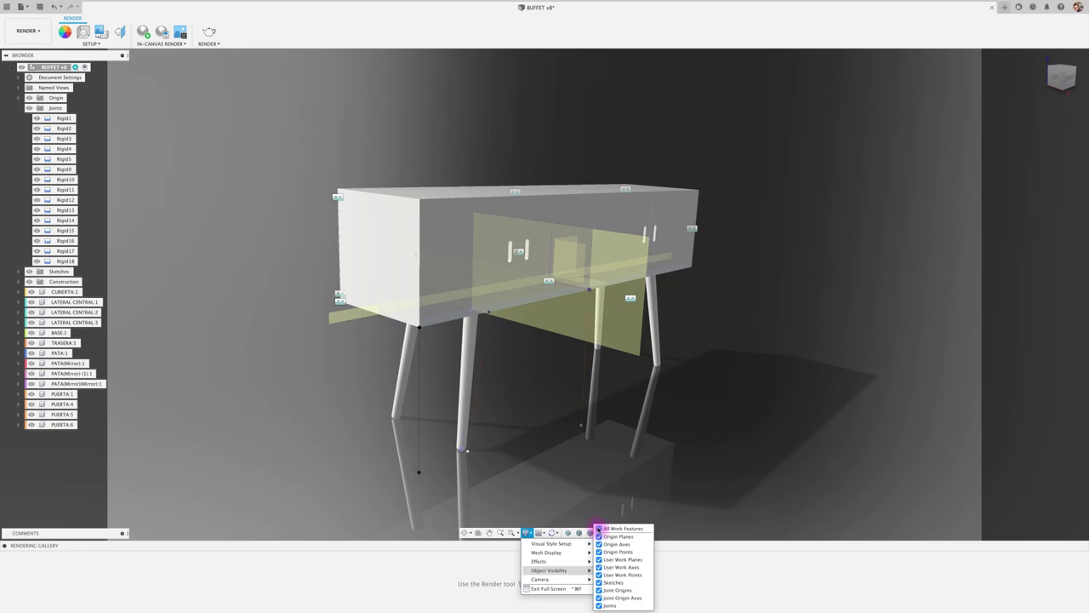
pyautogui.click(598, 528)
pyautogui.click(677, 471)
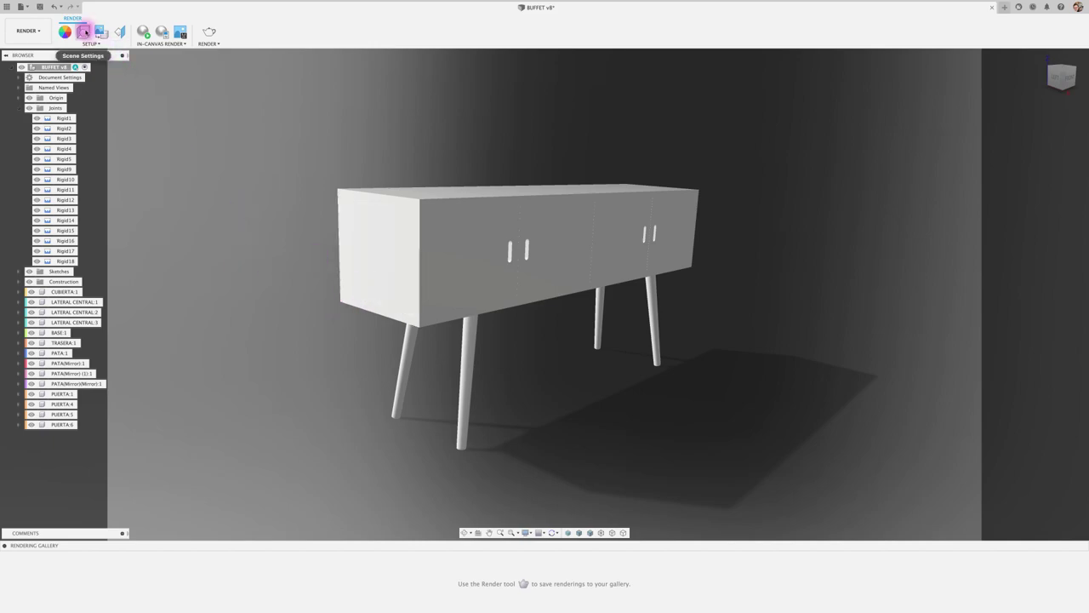
# - Raise the ground reflection roughness to 1.0 in Scene Settings
pyautogui.click(83, 31)
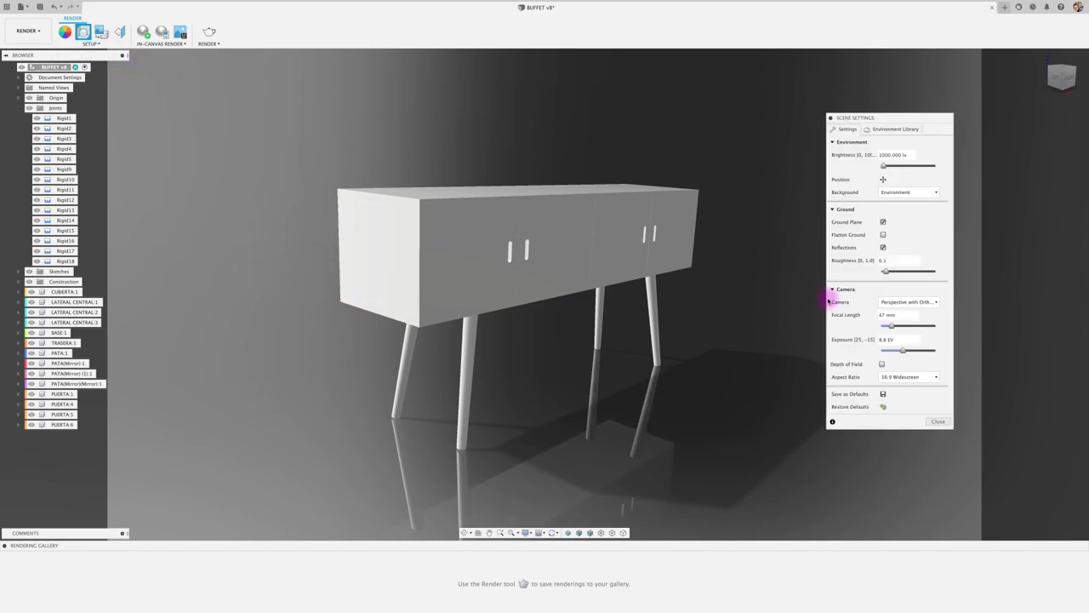
pyautogui.click(883, 247)
pyautogui.moveTo(886, 270)
pyautogui.mouseDown()
pyautogui.moveTo(913, 271)
pyautogui.moveTo(854, 269)
pyautogui.moveTo(951, 272)
pyautogui.mouseUp()
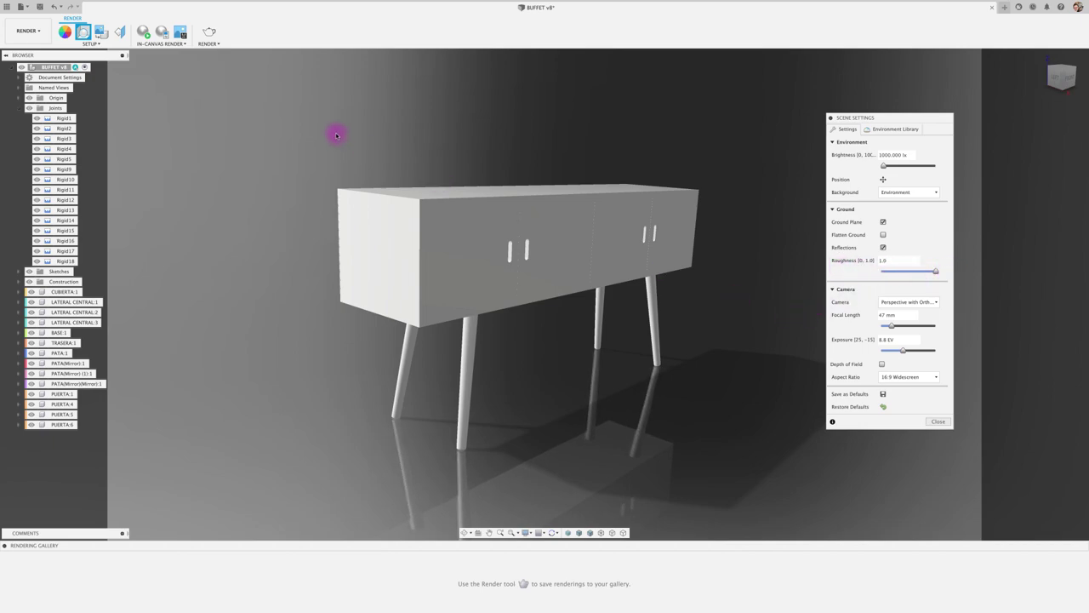
pyautogui.click(885, 406)
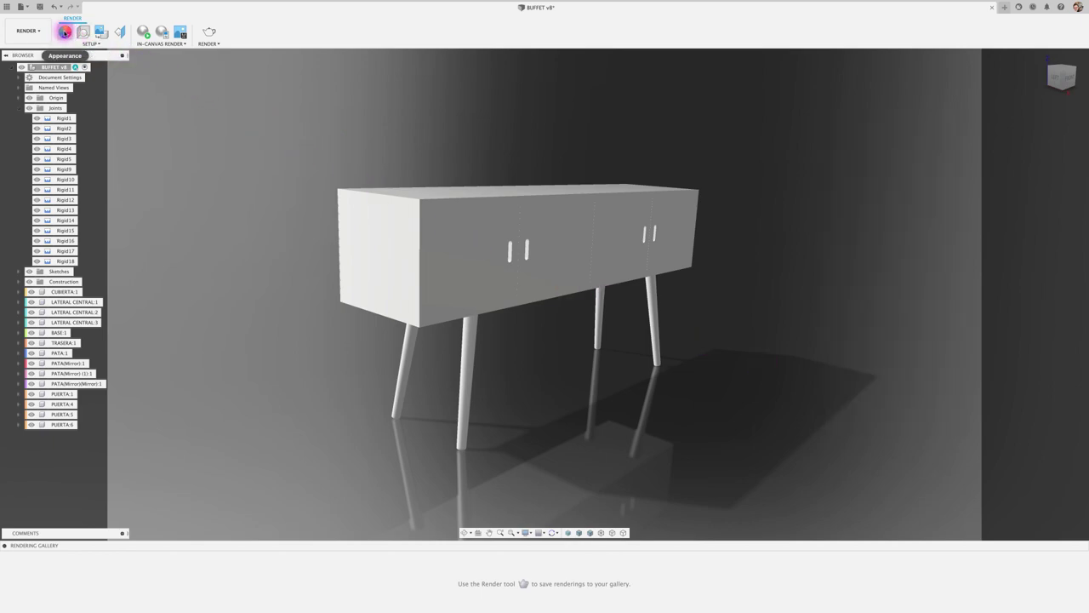
# - Open the appearance library and browse to the Wood (Solid) materials
pyautogui.click(65, 31)
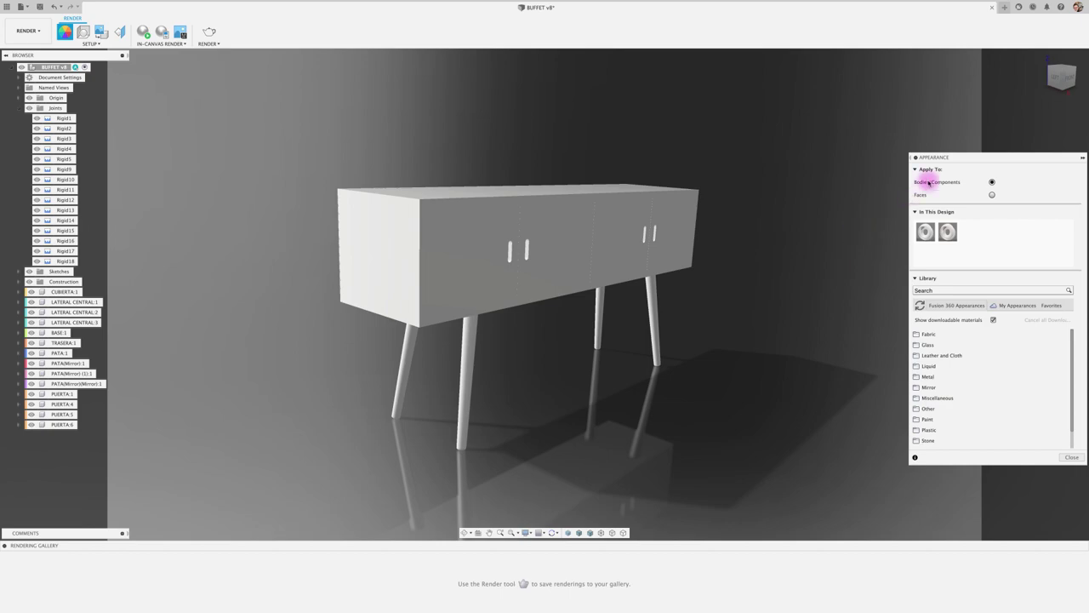
pyautogui.moveTo(979, 157); pyautogui.dragTo(838, 87)
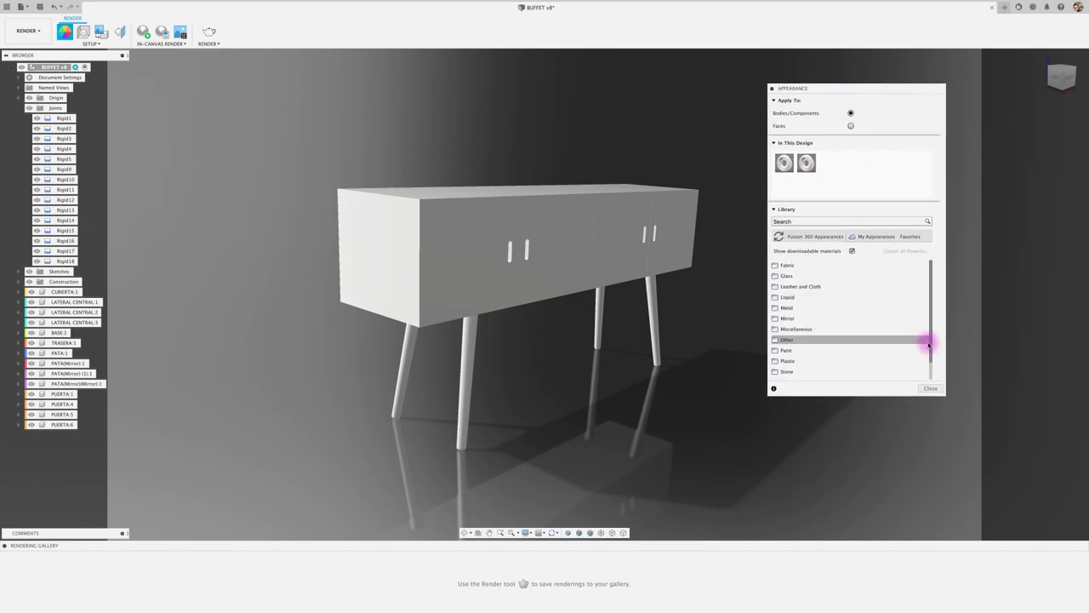
pyautogui.moveTo(928, 349); pyautogui.dragTo(932, 372)
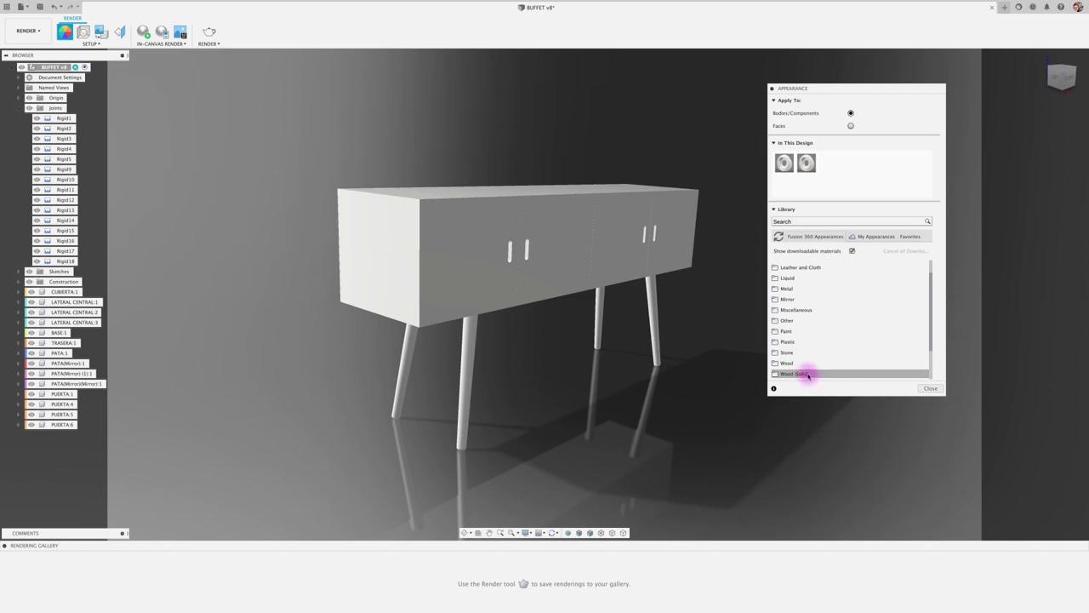
pyautogui.click(790, 364)
pyautogui.scroll(-2, 846, 343)
pyautogui.scroll(-2, 846, 343)
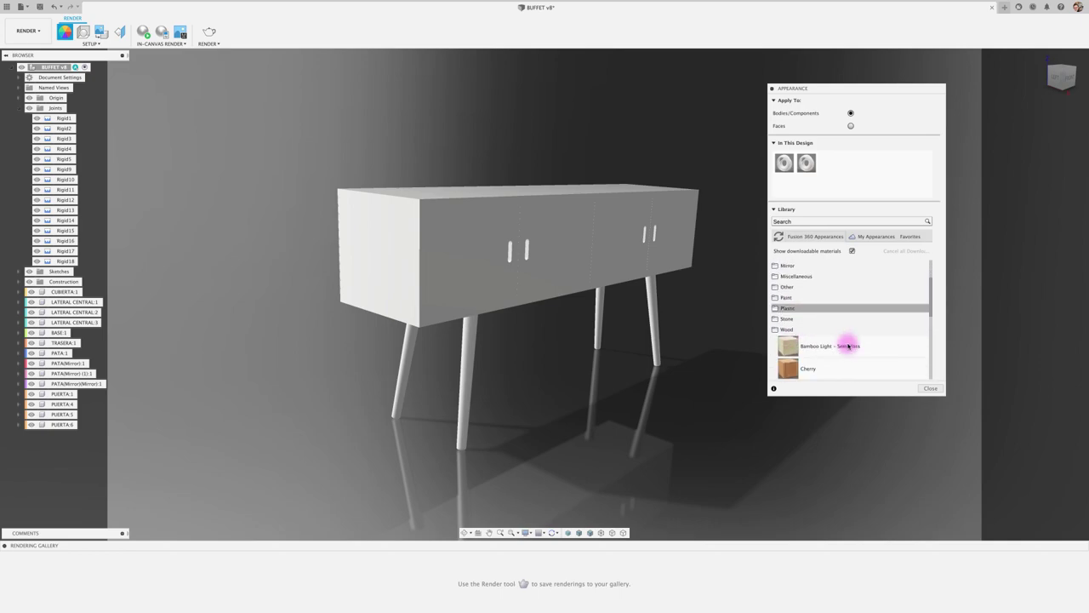
pyautogui.scroll(-2, 846, 343)
pyautogui.scroll(-2, 848, 344)
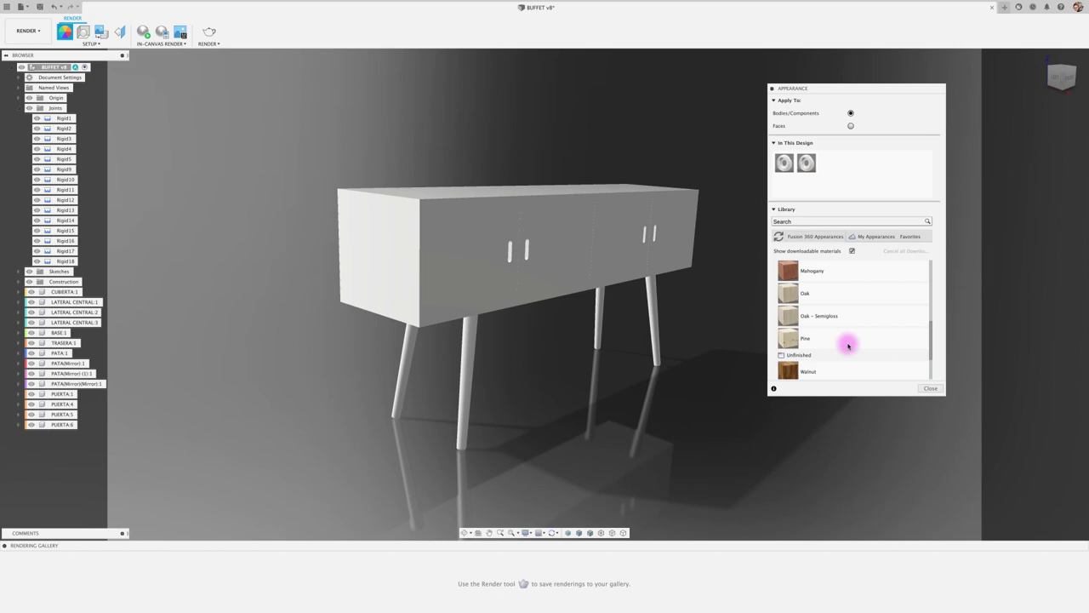
pyautogui.scroll(-1, 847, 344)
pyautogui.scroll(-1, 848, 345)
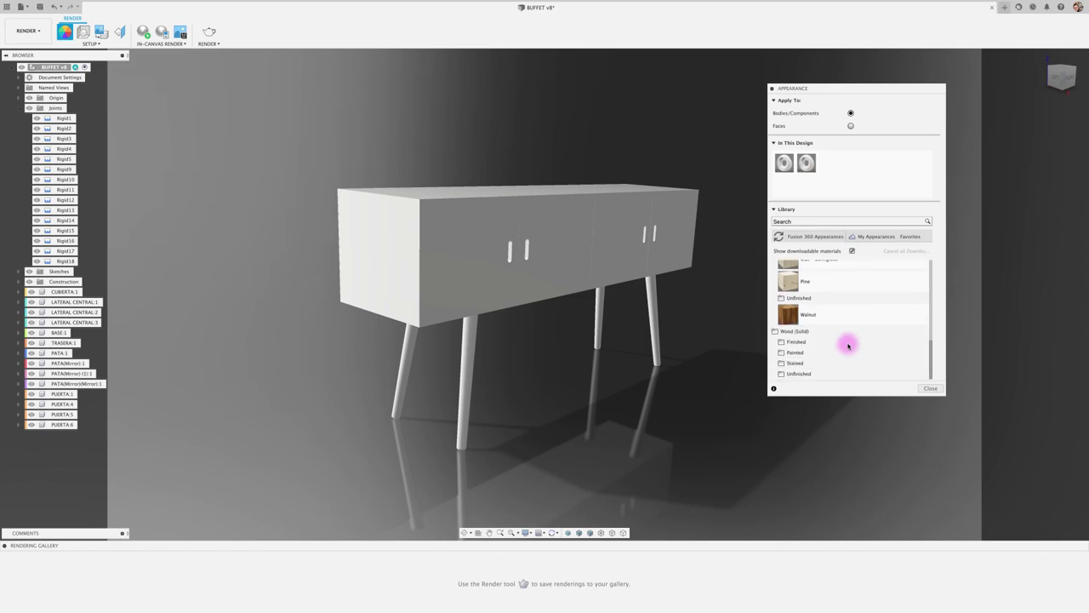
# - Apply 3D Pine – Unfinished from the Unfinished folder to the front door panels
pyautogui.click(810, 373)
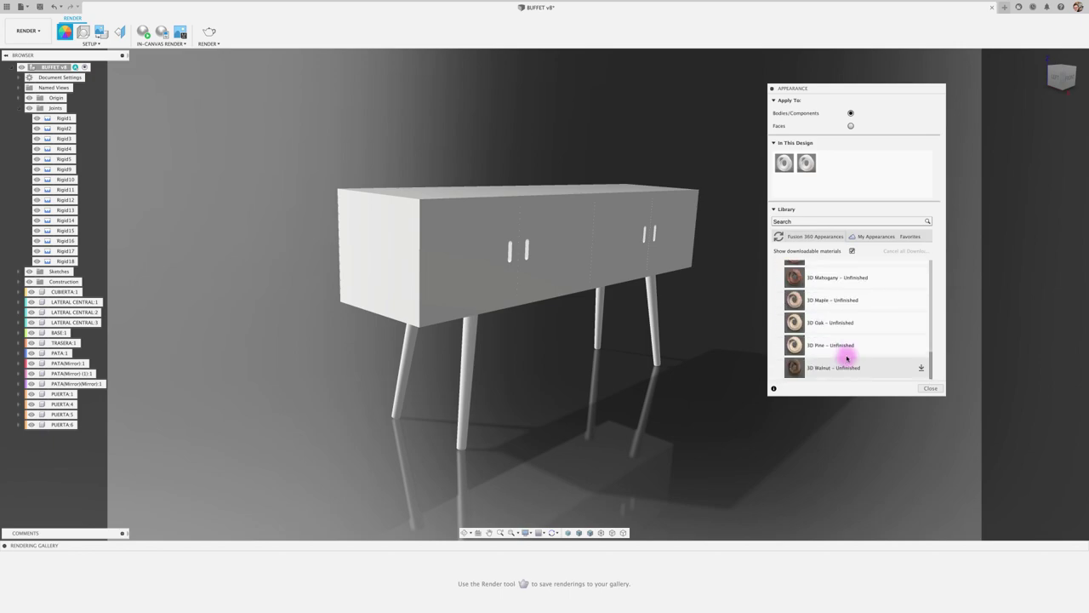
pyautogui.moveTo(830, 345); pyautogui.dragTo(734, 326)
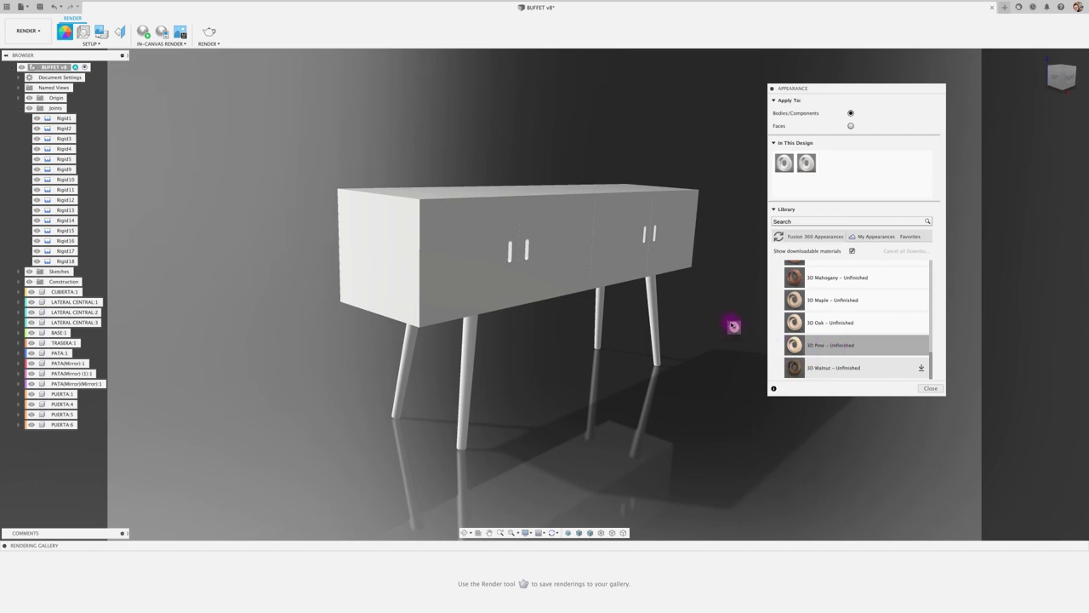
pyautogui.moveTo(733, 326); pyautogui.dragTo(630, 258)
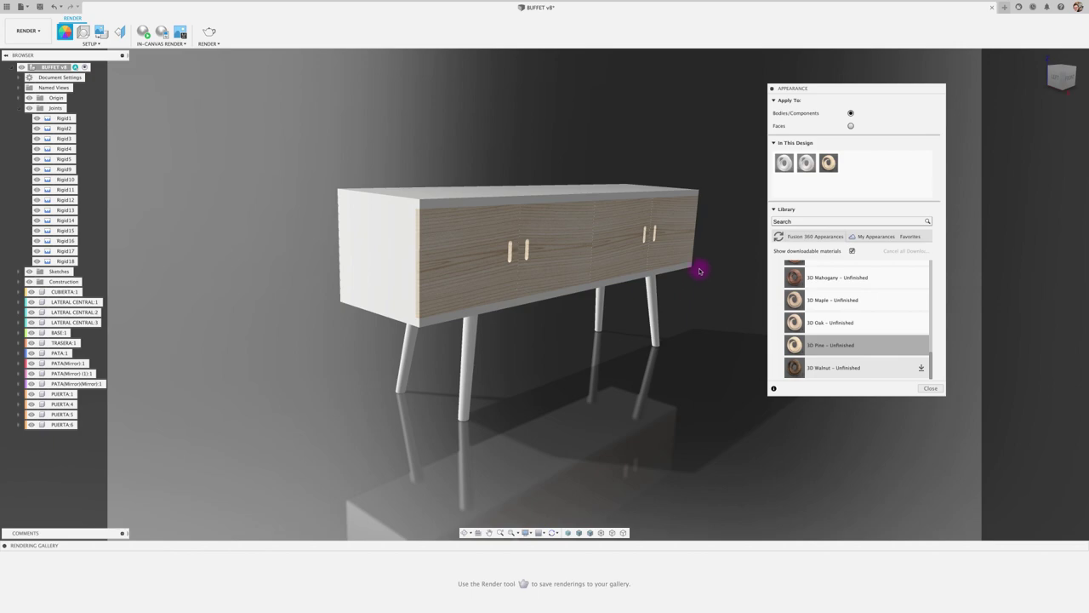
# - Change the pine material's earlywood colour to a warm brown
pyautogui.doubleClick(829, 162)
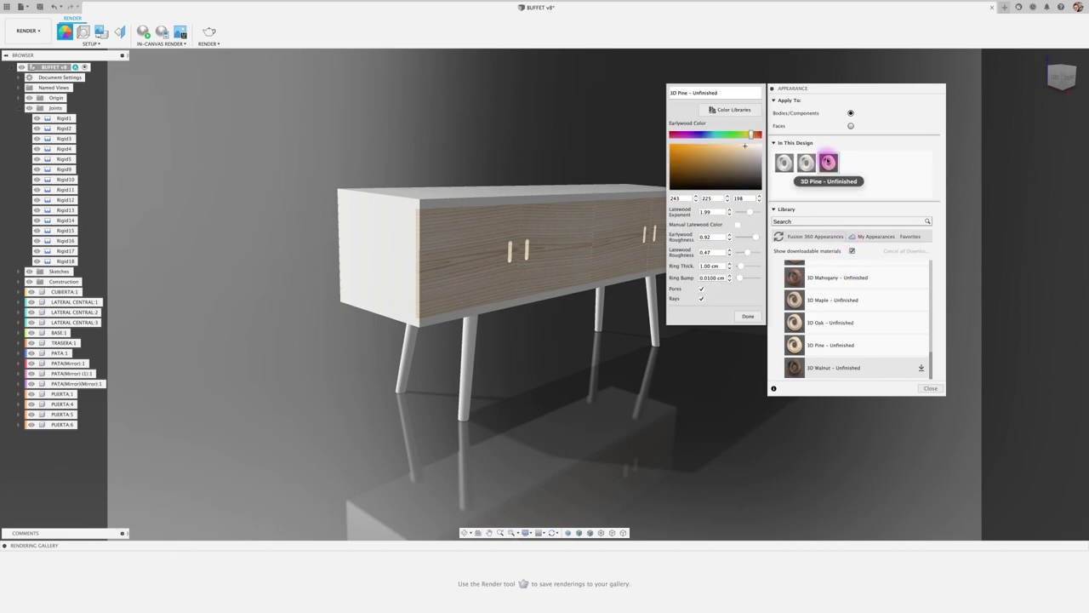
pyautogui.moveTo(747, 148)
pyautogui.mouseDown()
pyautogui.moveTo(715, 150)
pyautogui.moveTo(725, 137)
pyautogui.mouseUp()
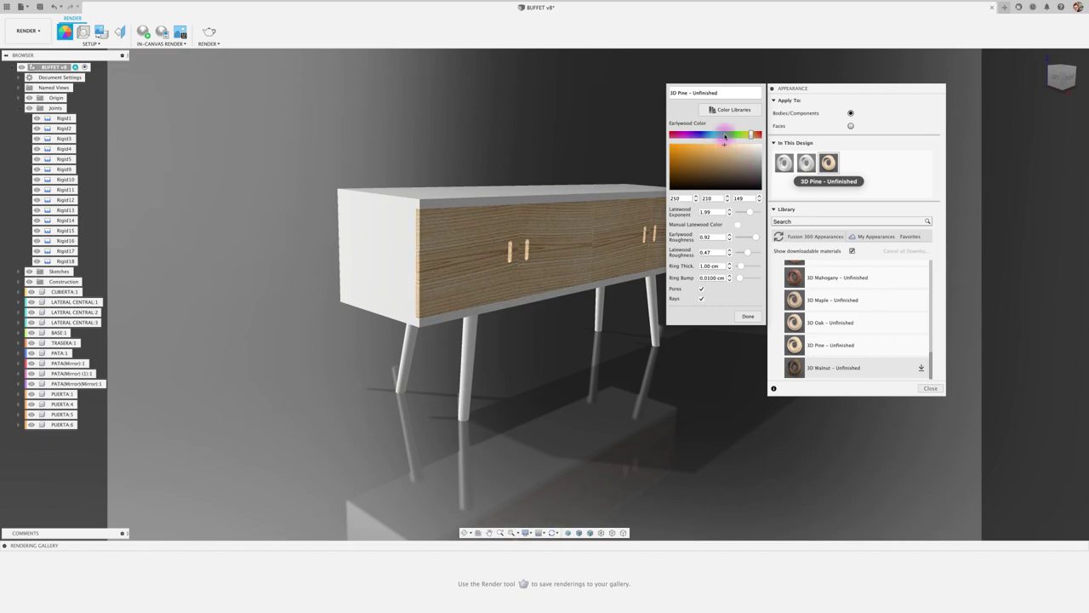
pyautogui.click(719, 134)
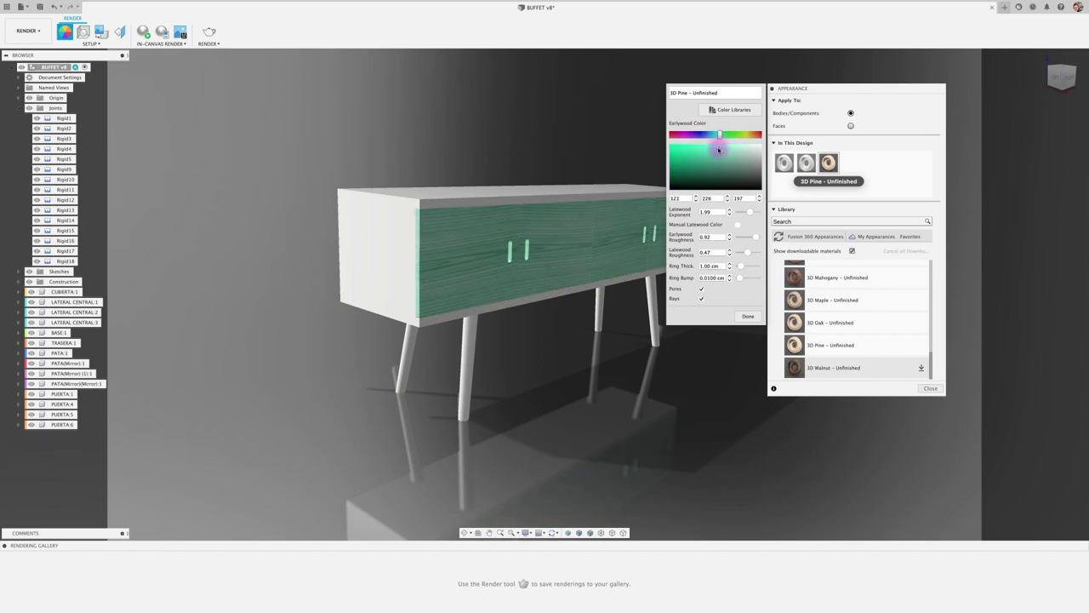
pyautogui.moveTo(720, 134); pyautogui.dragTo(748, 135)
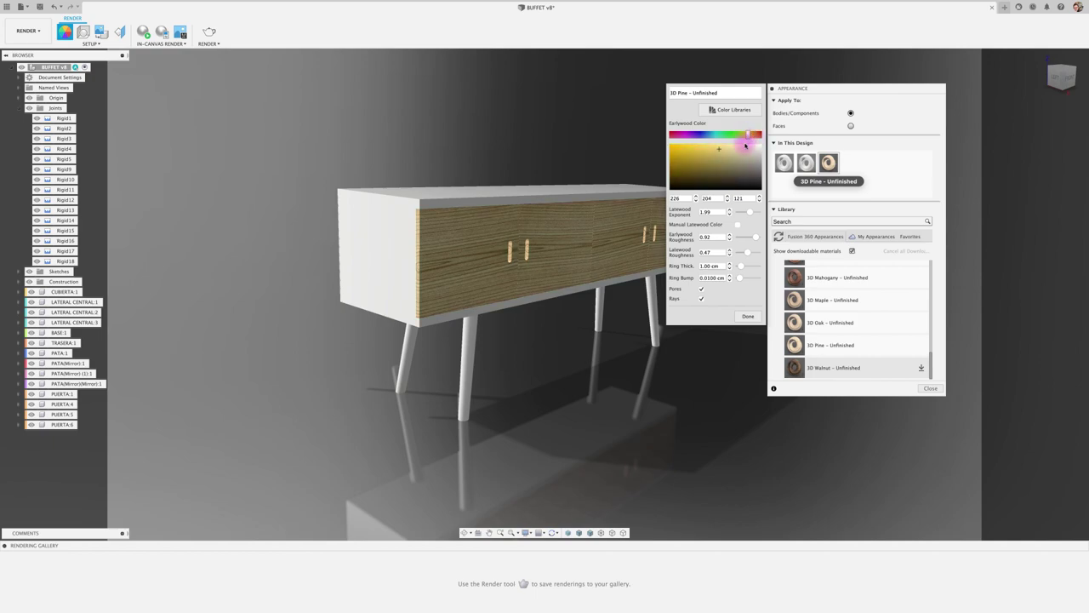
pyautogui.click(754, 135)
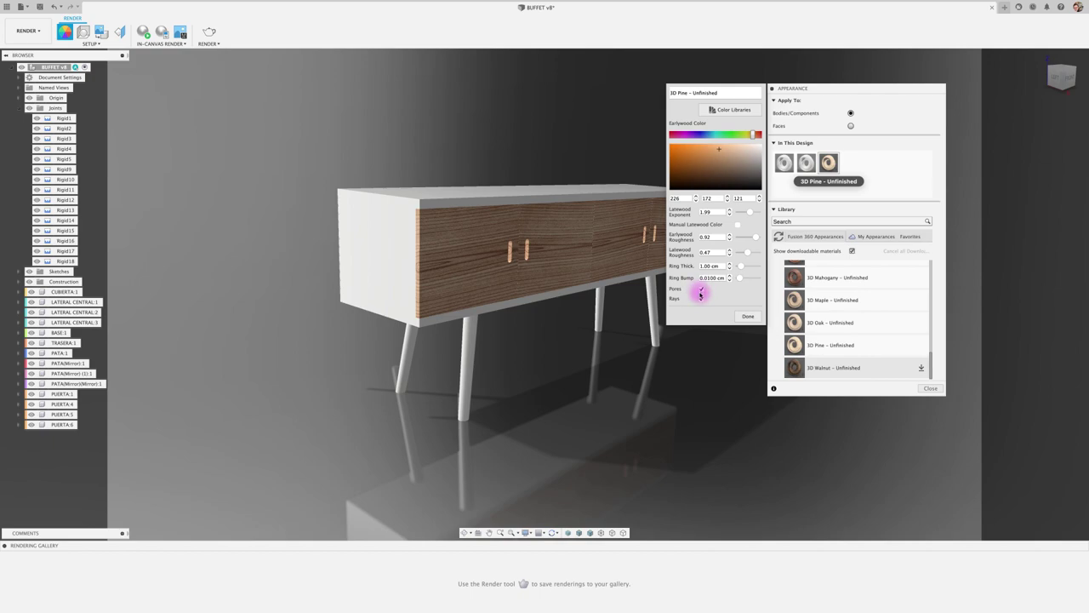
# - Turn on rays, set 0.01 cm ring thickness, and deepen the ring bump
pyautogui.click(702, 299)
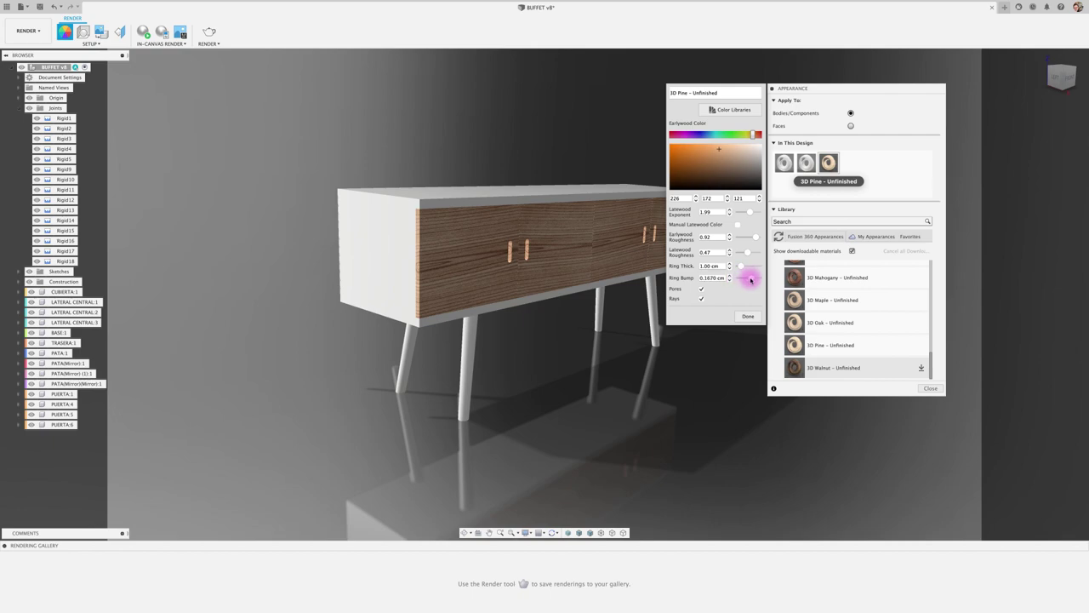
pyautogui.moveTo(751, 279)
pyautogui.mouseDown()
pyautogui.moveTo(720, 278)
pyautogui.moveTo(769, 280)
pyautogui.moveTo(728, 281)
pyautogui.moveTo(764, 255)
pyautogui.moveTo(741, 268)
pyautogui.mouseUp()
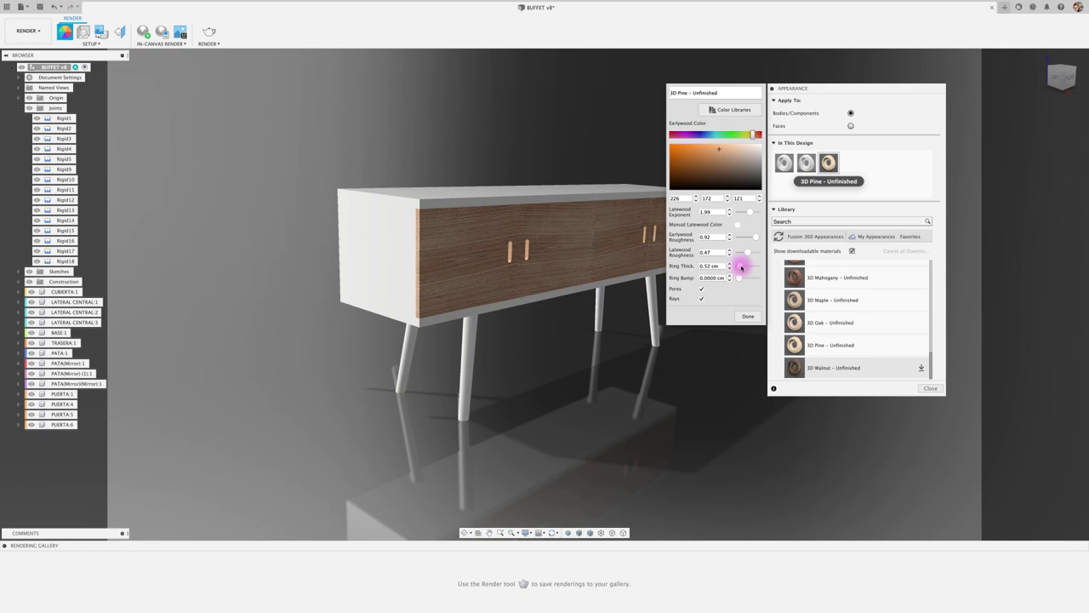
pyautogui.click(748, 315)
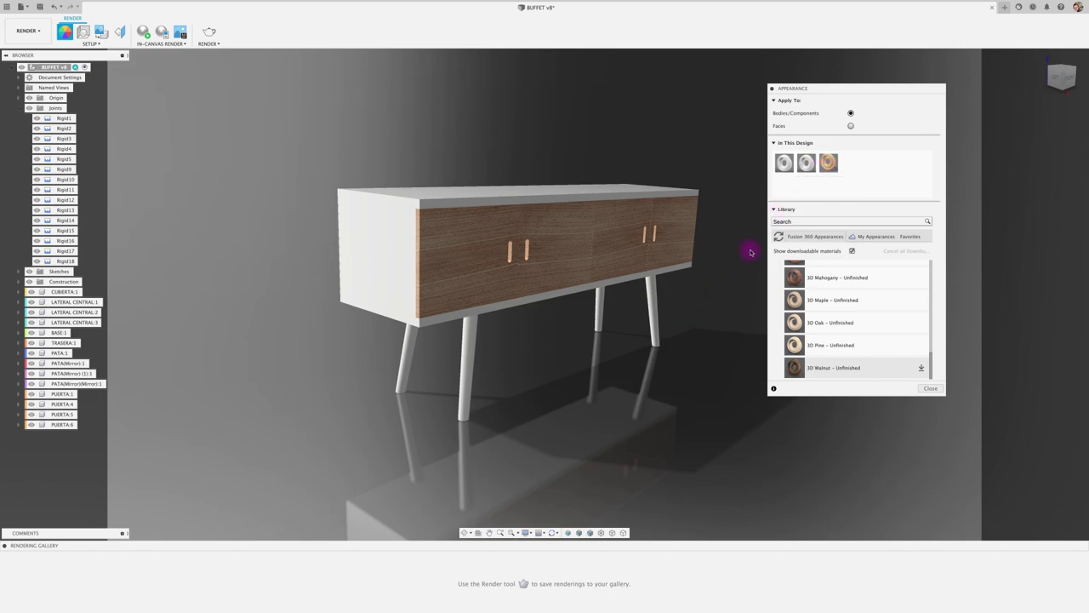
# - Apply the 3D Pine material from In This Design to all four legs
pyautogui.moveTo(828, 162); pyautogui.dragTo(652, 306)
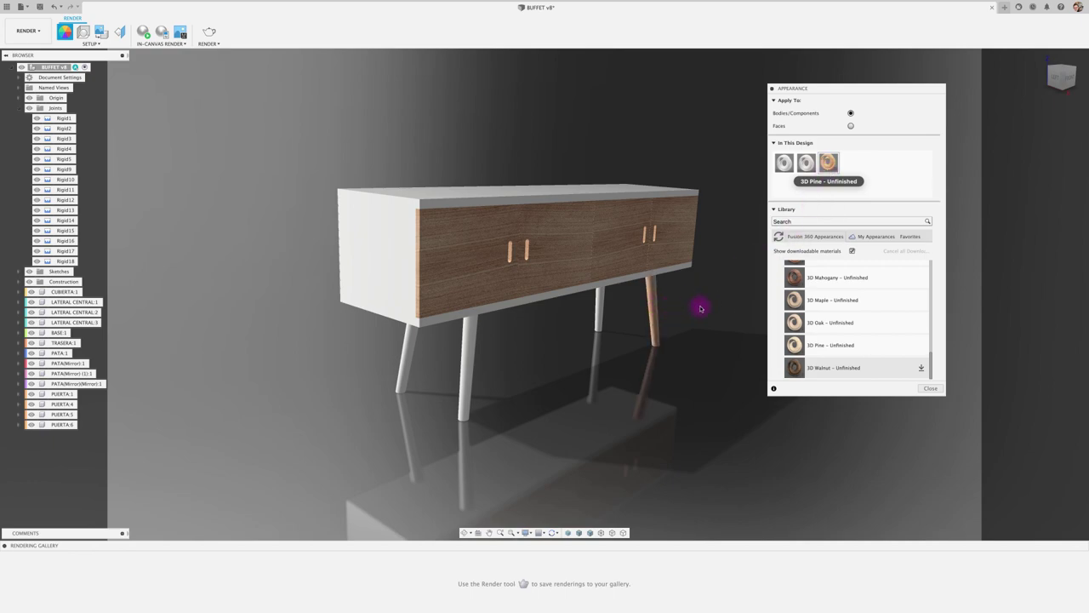
pyautogui.moveTo(829, 162); pyautogui.dragTo(601, 308)
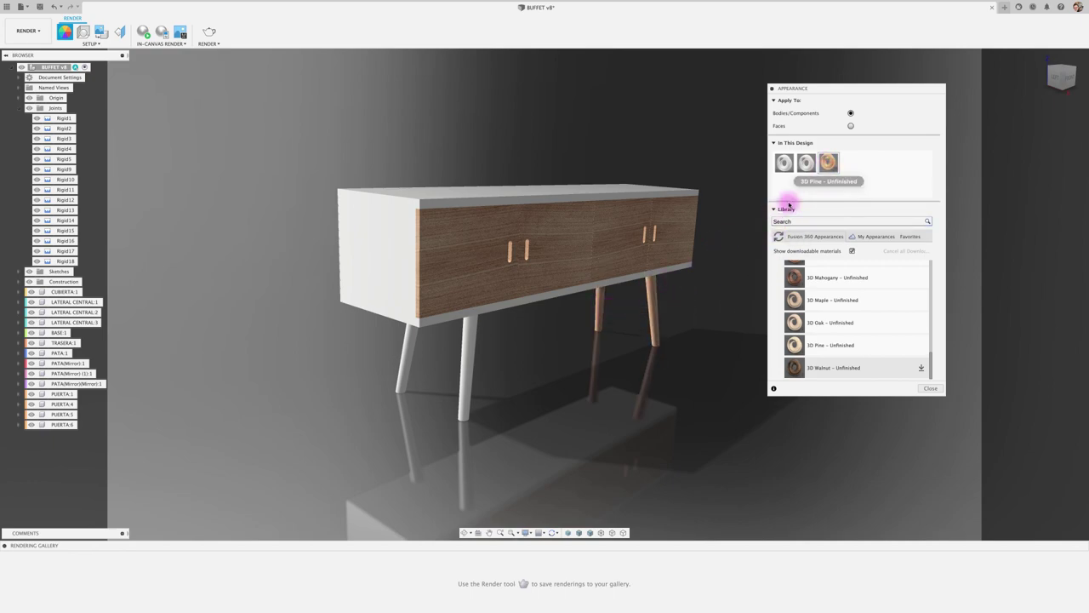
pyautogui.moveTo(828, 162); pyautogui.dragTo(477, 349)
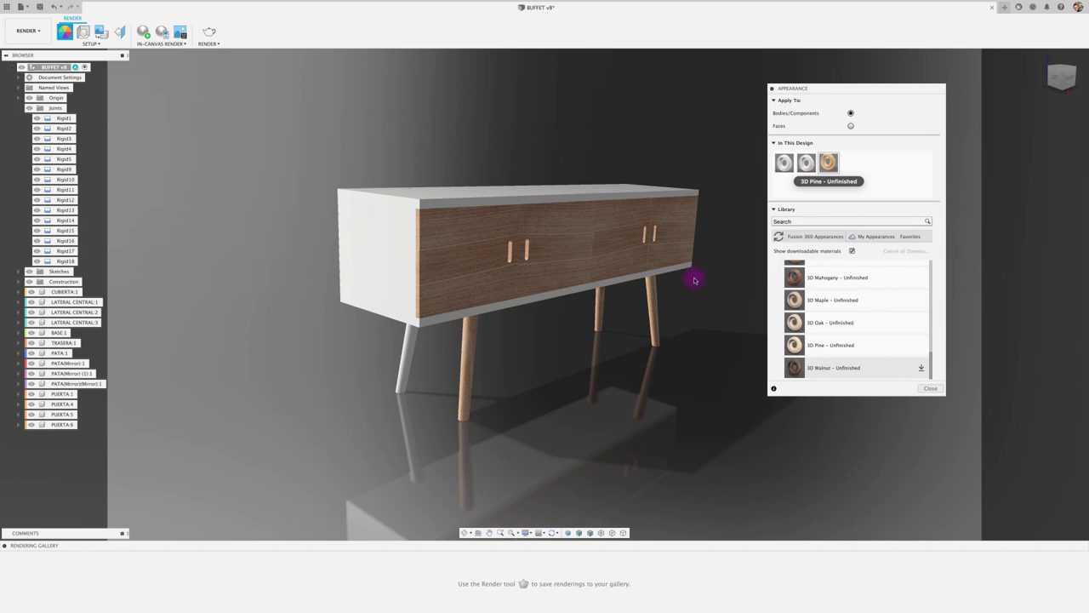
pyautogui.moveTo(828, 162); pyautogui.dragTo(420, 364)
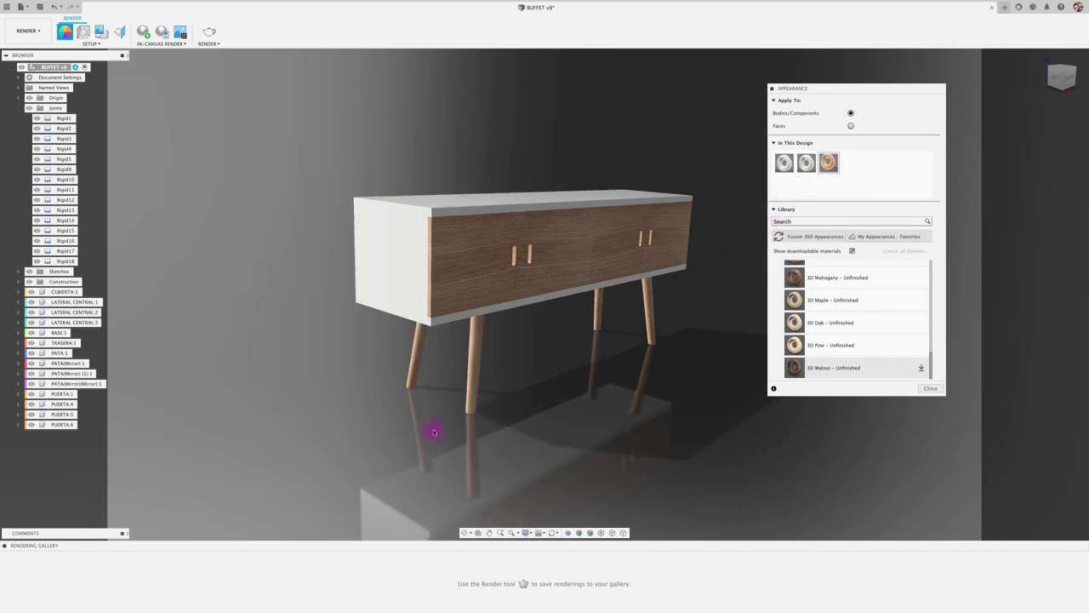
# - Zoom and pan the view to inspect the pine legs and doors
pyautogui.keyDown('shift'); pyautogui.hscroll(-5, 433, 431); pyautogui.keyUp('shift')
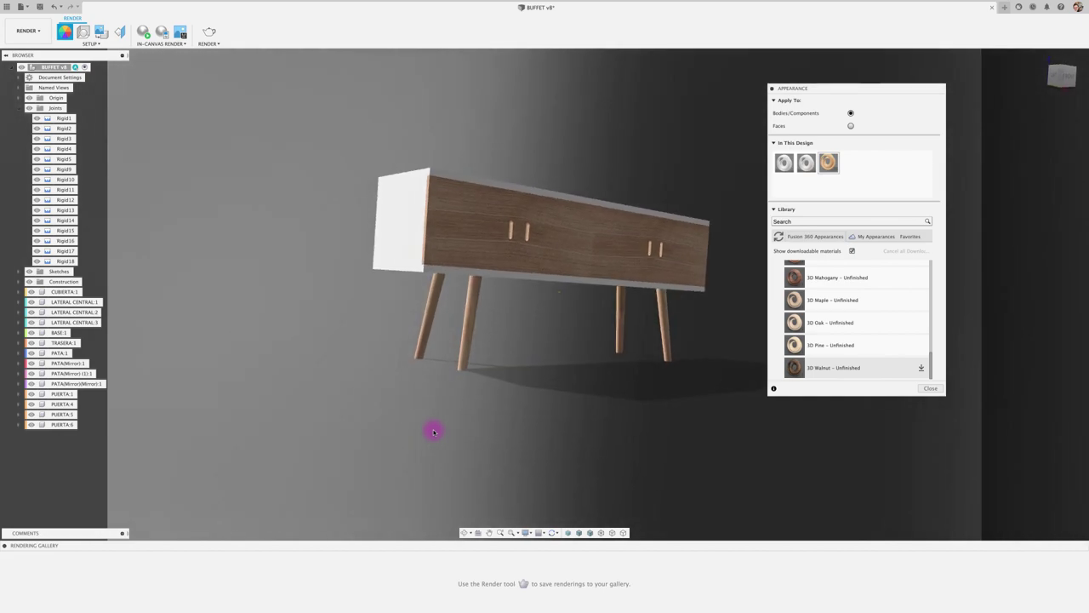
pyautogui.keyDown('shift'); pyautogui.scroll(3, 433, 431); pyautogui.keyUp('shift')
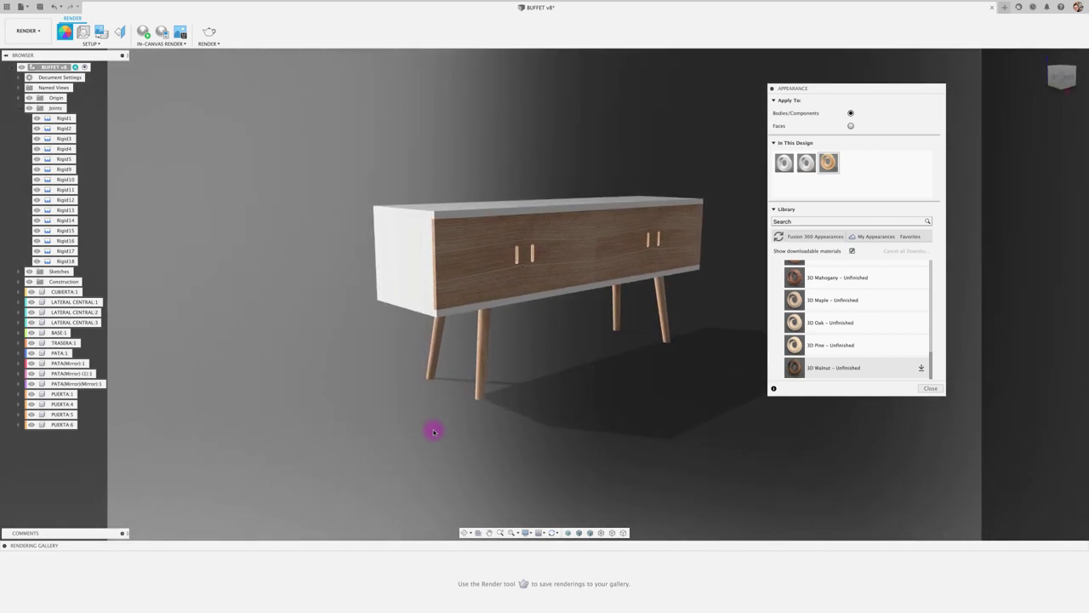
pyautogui.keyDown('shift'); pyautogui.scroll(-5, 434, 431); pyautogui.keyUp('shift')
pyautogui.keyDown('shift'); pyautogui.scroll(2, 433, 431); pyautogui.keyUp('shift')
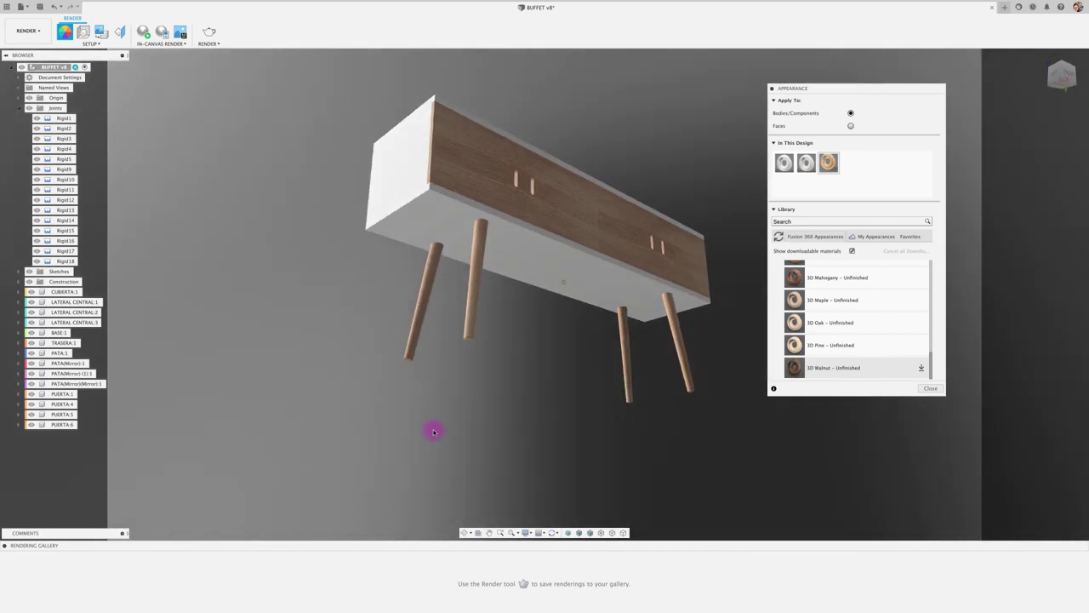
pyautogui.keyDown('shift'); pyautogui.scroll(2, 433, 431); pyautogui.keyUp('shift')
pyautogui.keyDown('shift'); pyautogui.scroll(3, 433, 432); pyautogui.keyUp('shift')
pyautogui.keyDown('shift'); pyautogui.scroll(3, 433, 431); pyautogui.keyUp('shift')
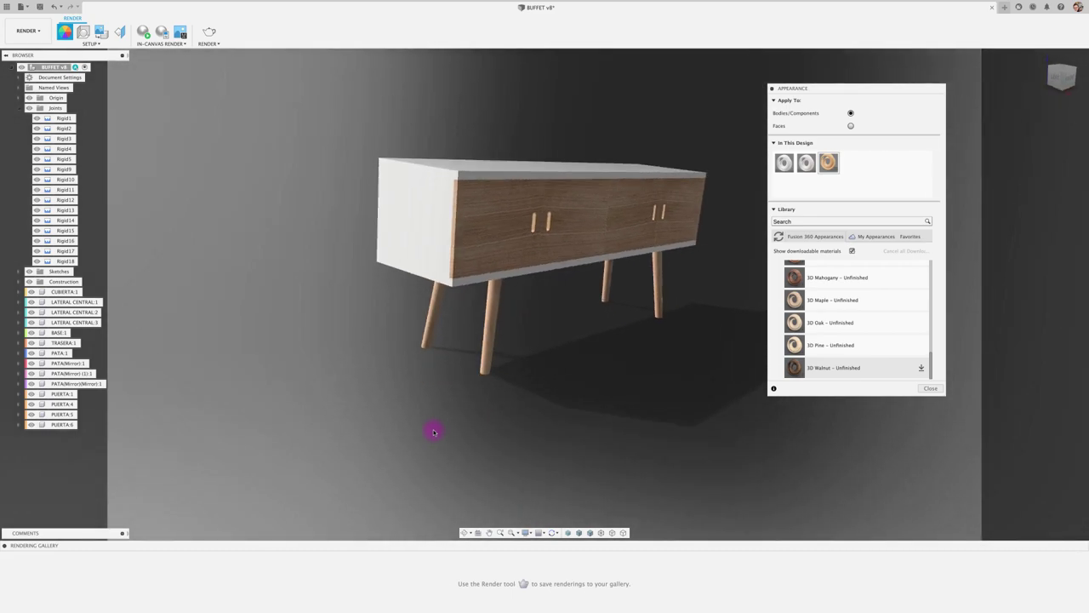
pyautogui.keyDown('shift'); pyautogui.scroll(2, 433, 432); pyautogui.keyUp('shift')
pyautogui.keyDown('shift'); pyautogui.scroll(2, 433, 431); pyautogui.keyUp('shift')
pyautogui.keyDown('shift'); pyautogui.scroll(2, 433, 431); pyautogui.keyUp('shift')
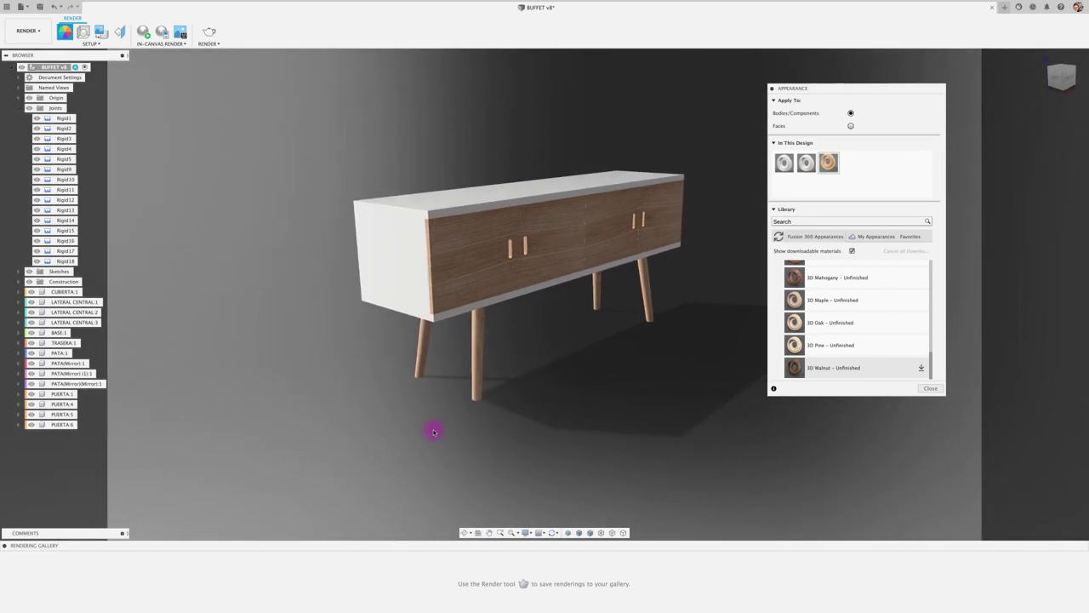
pyautogui.keyDown('shift'); pyautogui.scroll(1, 433, 432); pyautogui.keyUp('shift')
pyautogui.keyDown('shift'); pyautogui.scroll(2, 433, 432); pyautogui.keyUp('shift')
pyautogui.keyDown('shift'); pyautogui.scroll(1, 434, 432); pyautogui.keyUp('shift')
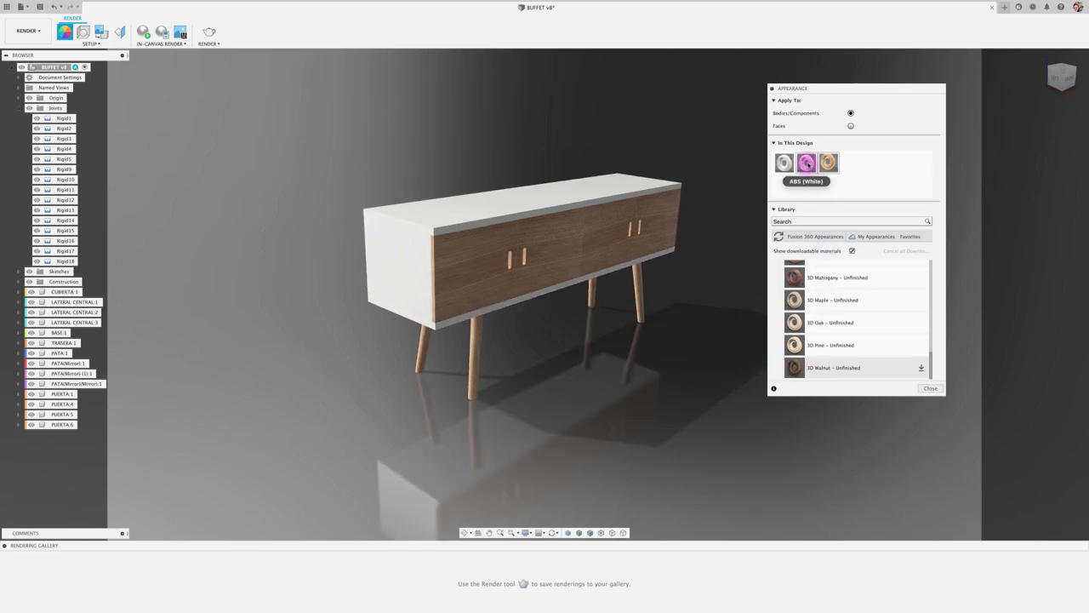
# - Edit ABS (White) on the body to RGB 226, 226, 129 with low reflectance and roughness
pyautogui.moveTo(802, 174); pyautogui.dragTo(598, 195)
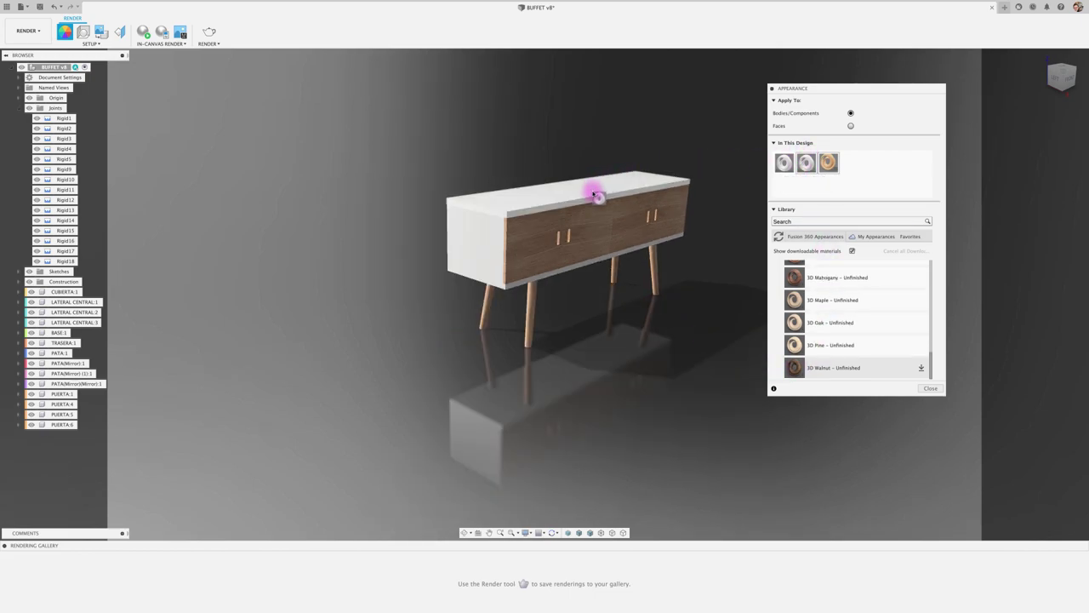
pyautogui.doubleClick(807, 162)
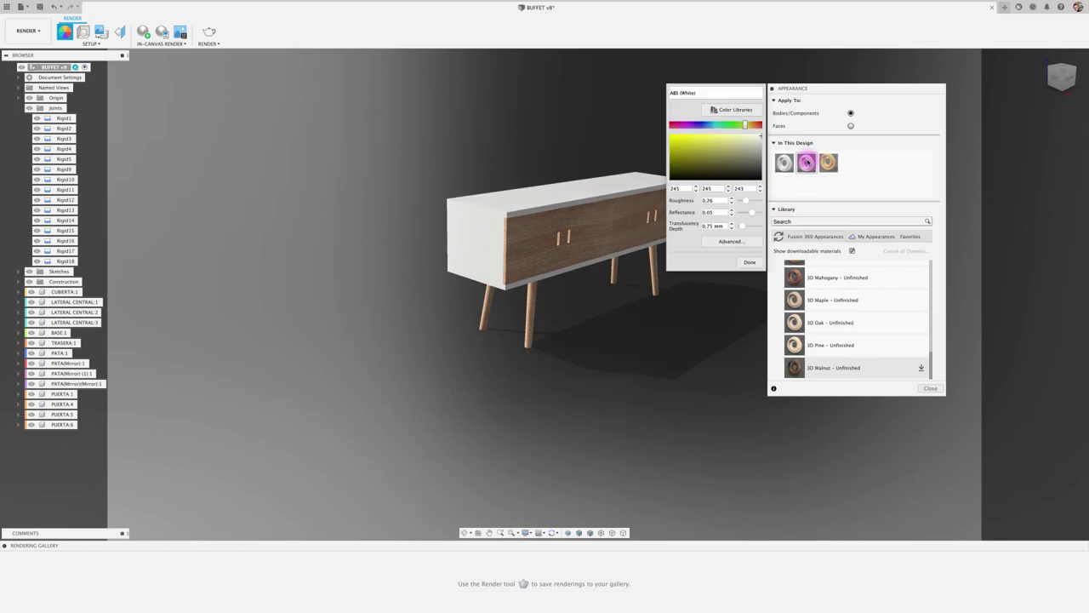
pyautogui.moveTo(683, 141); pyautogui.dragTo(726, 134)
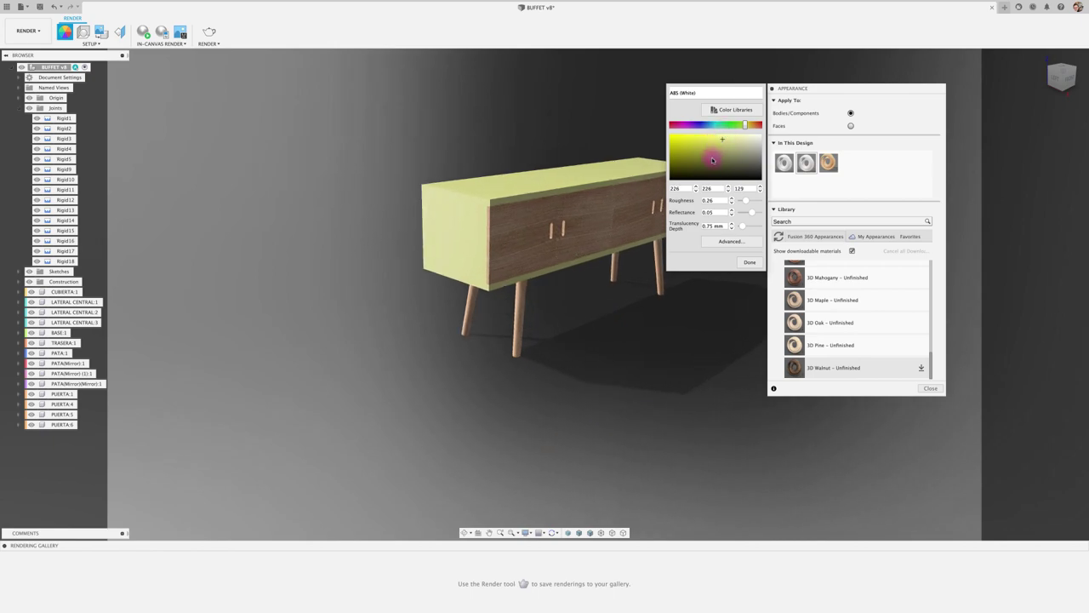
pyautogui.click(750, 260)
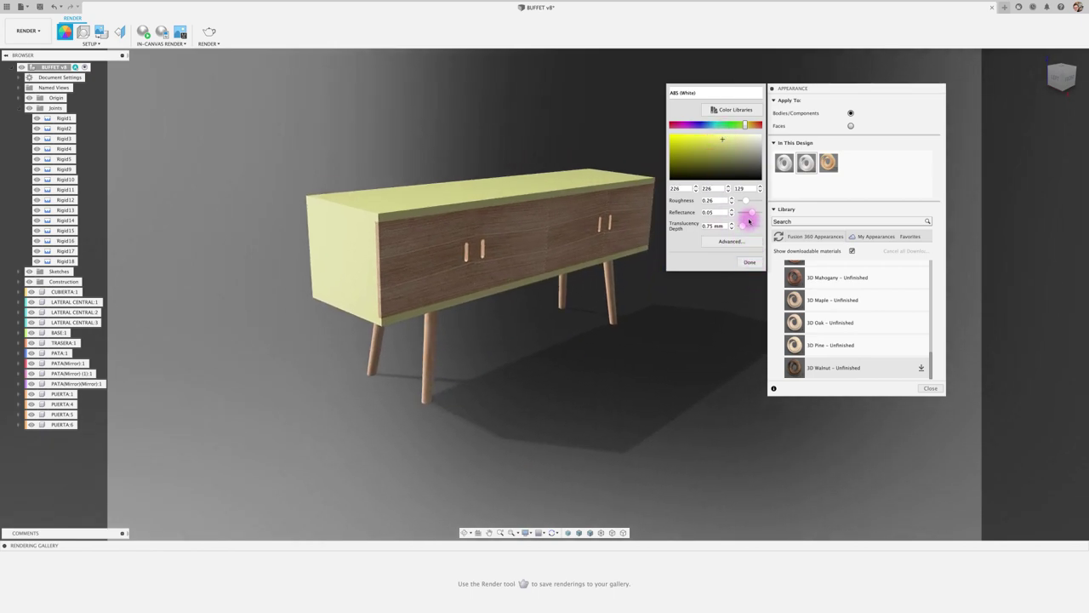
pyautogui.moveTo(748, 211); pyautogui.dragTo(750, 213)
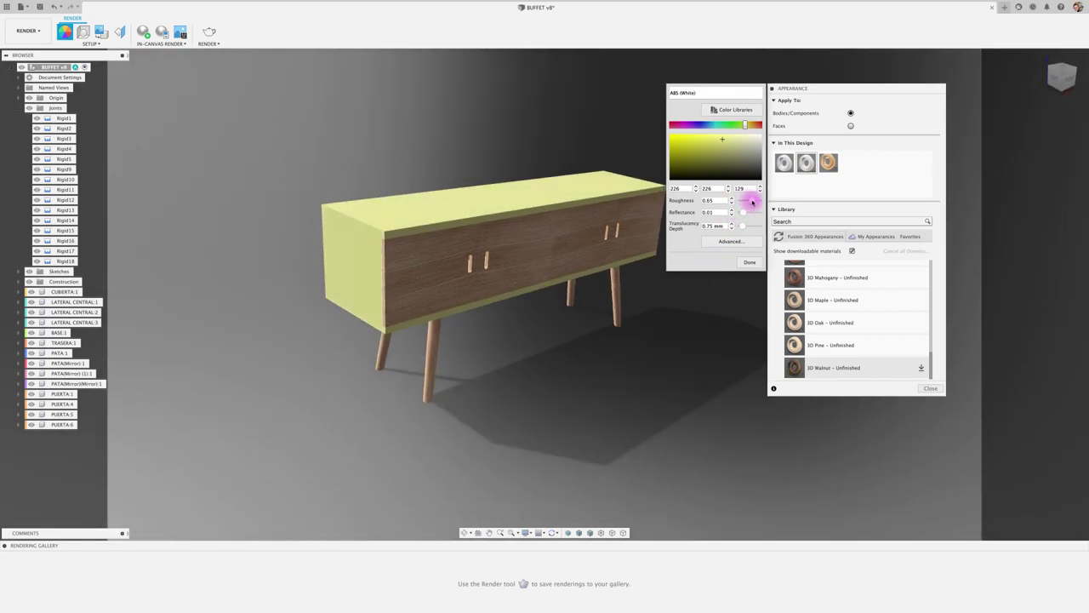
pyautogui.moveTo(746, 201); pyautogui.dragTo(743, 227)
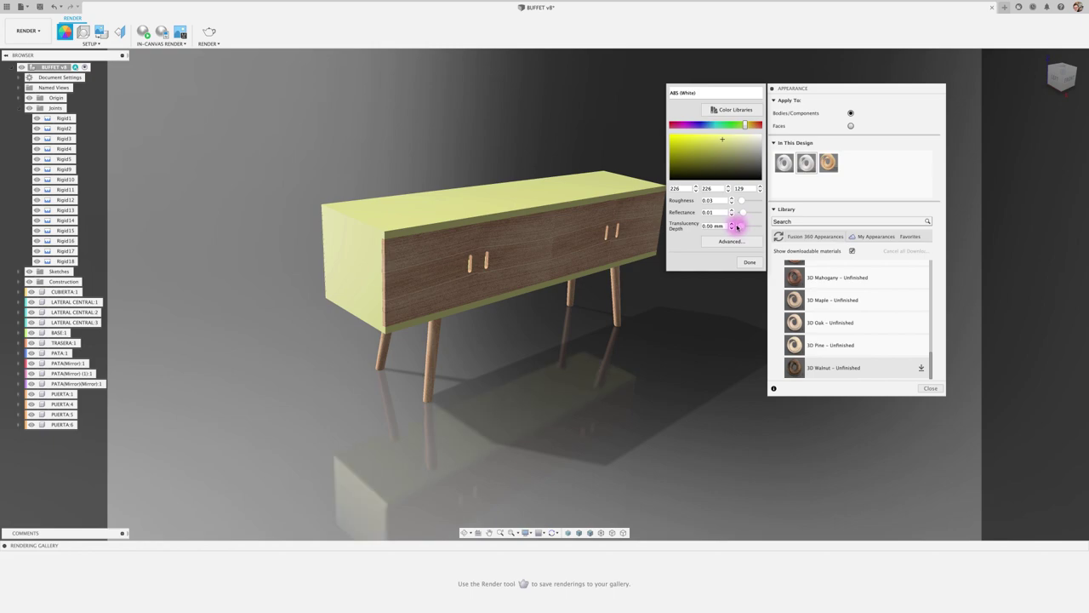
pyautogui.click(749, 261)
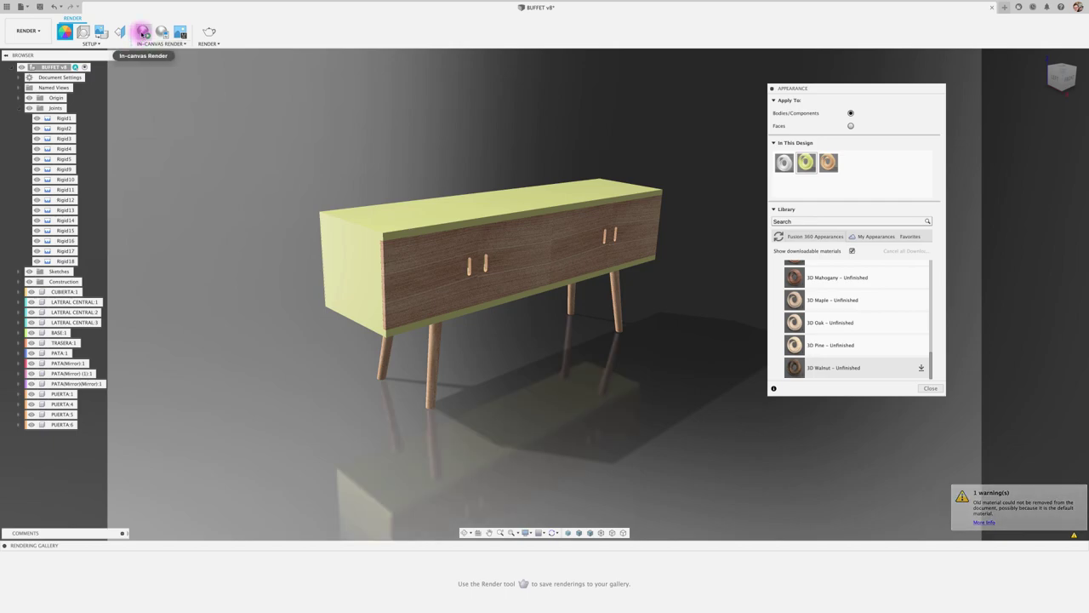
# - Run an in-canvas render of the buffet, then stop it and reopen Scene Settings
pyautogui.click(143, 31)
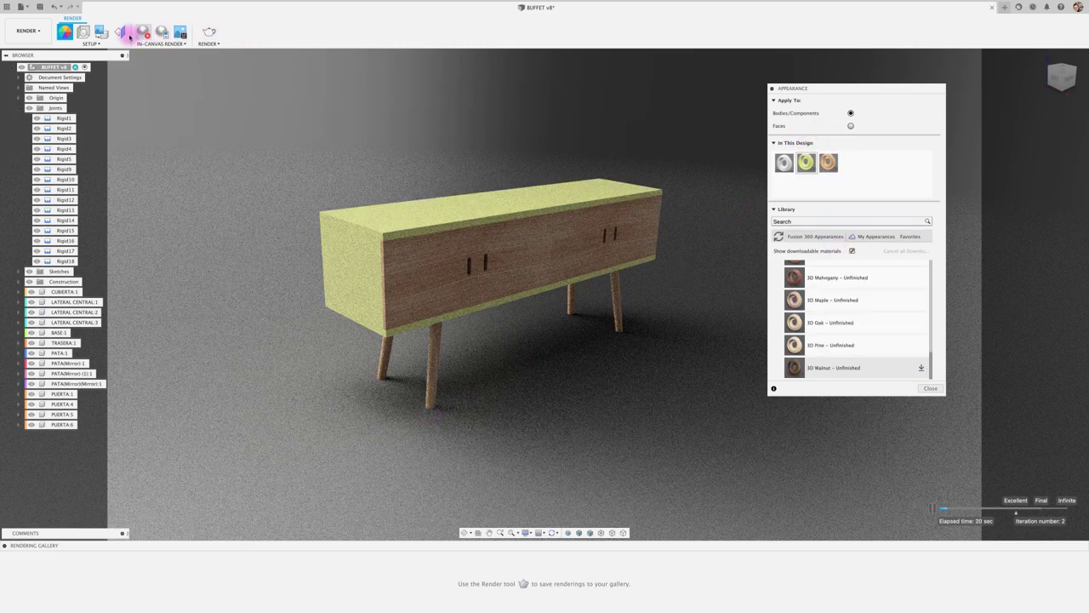
pyautogui.click(145, 33)
pyautogui.click(83, 32)
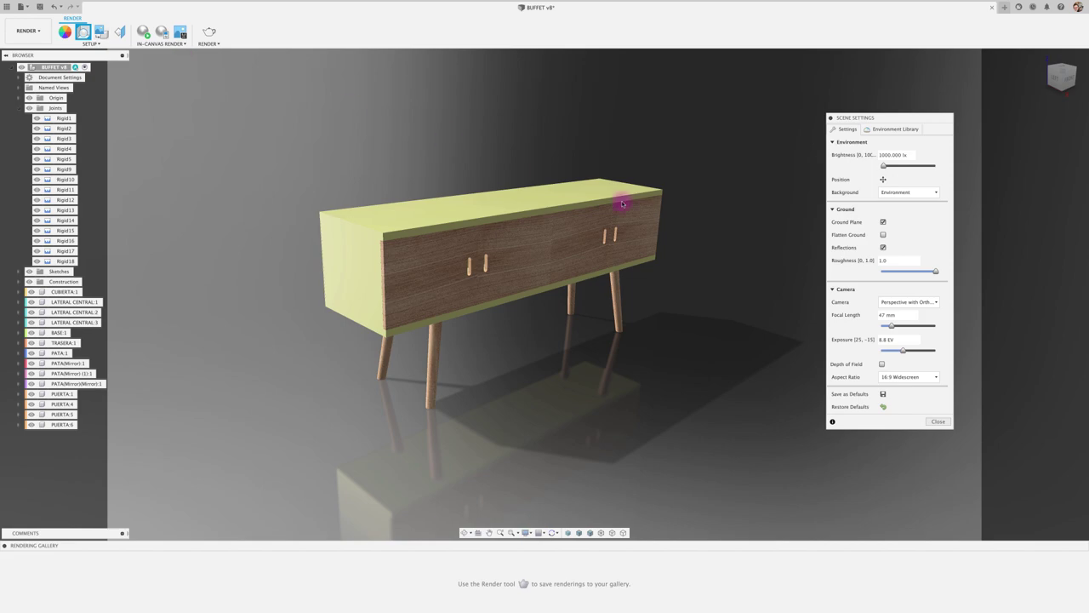
# - Rotate the studio environment to about -6.4° and lower it beneath the buffet
pyautogui.click(882, 179)
pyautogui.moveTo(513, 328); pyautogui.dragTo(513, 348)
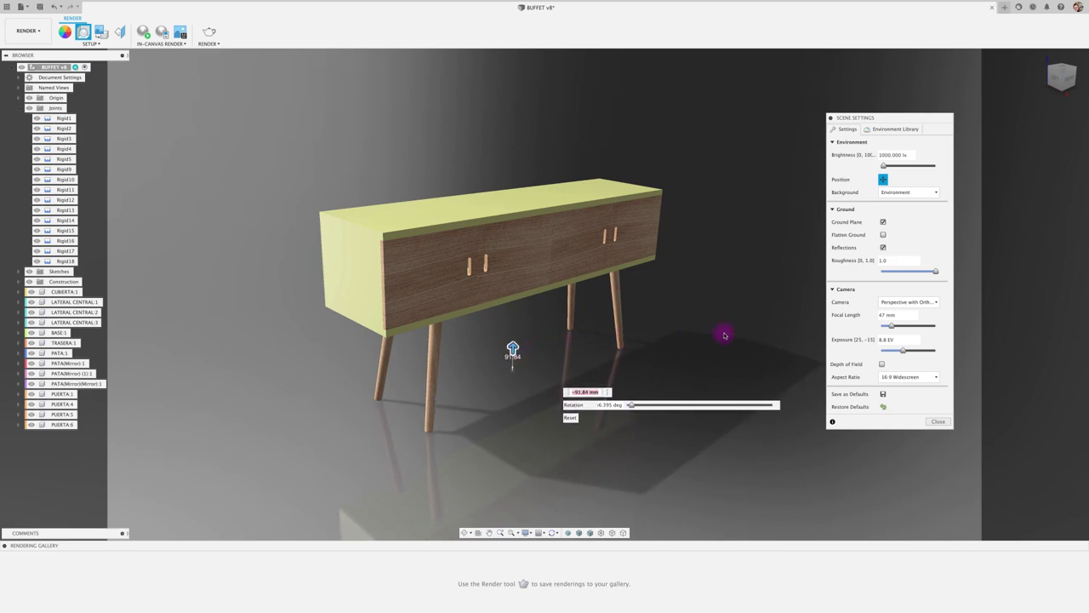
pyautogui.click(883, 127)
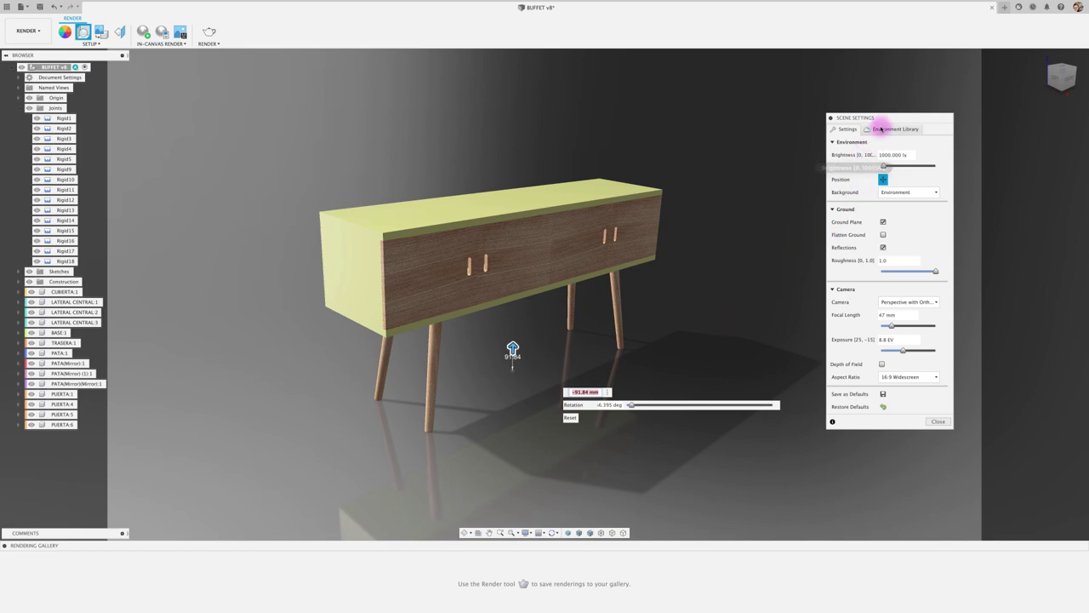
# - Try Flatten Ground with a live render preview, then leave it off and close Scene Settings
pyautogui.click(883, 235)
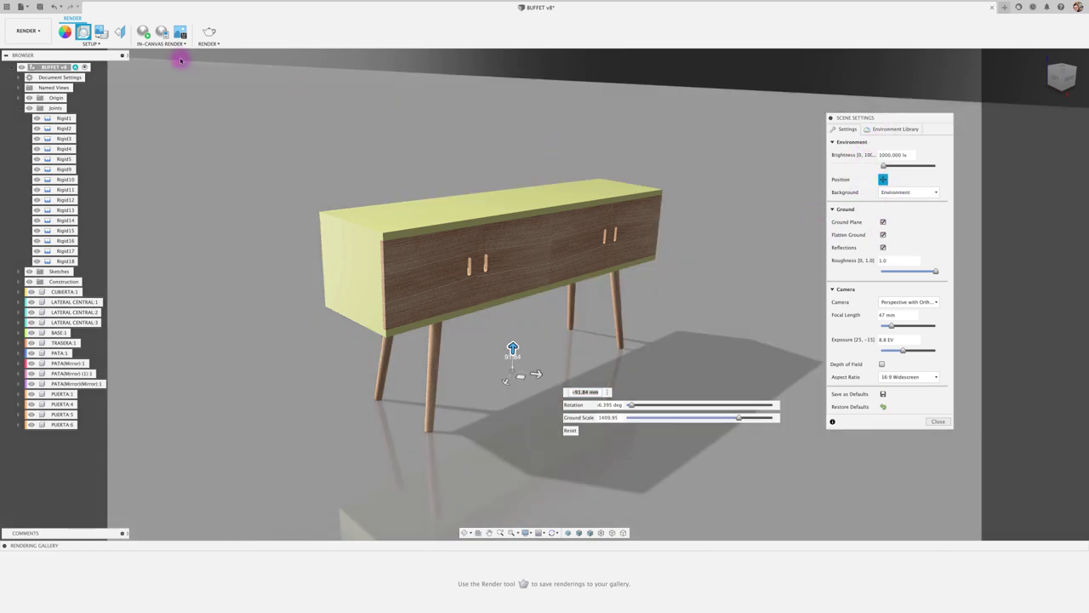
pyautogui.click(144, 32)
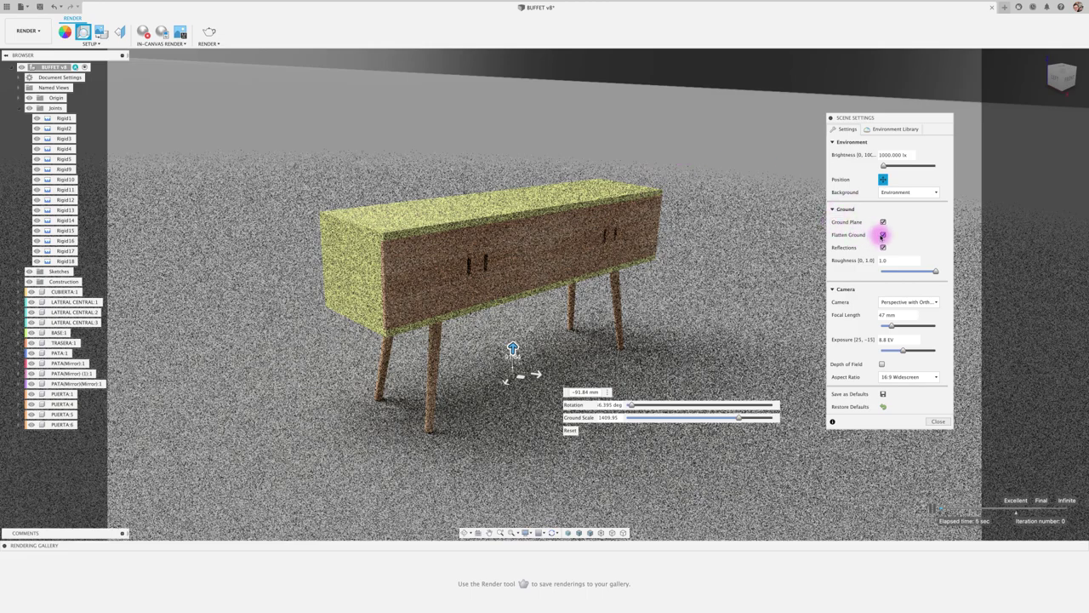
pyautogui.click(883, 235)
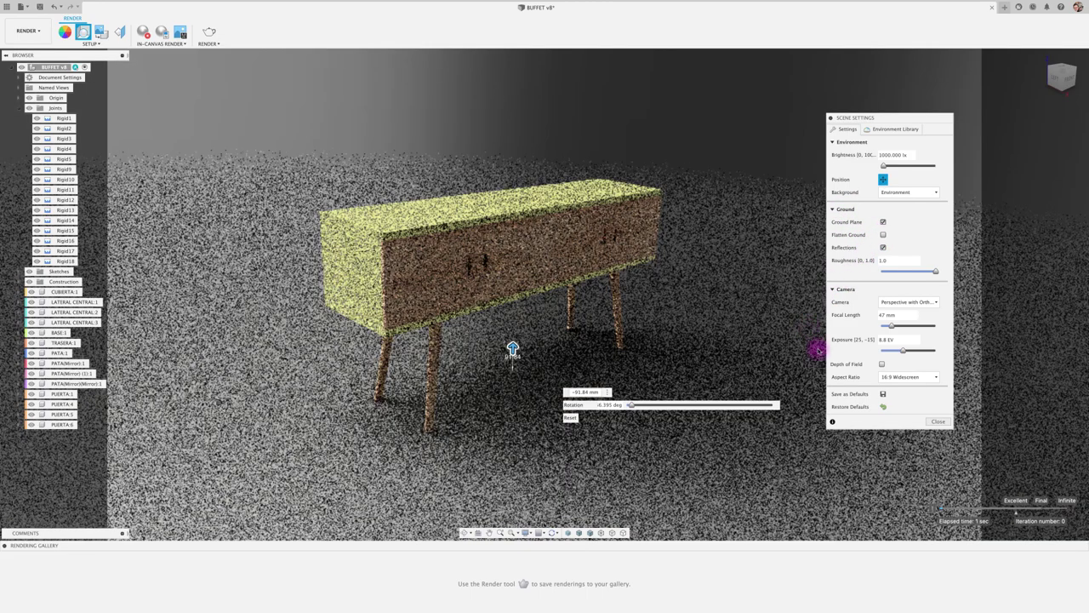
pyautogui.click(936, 421)
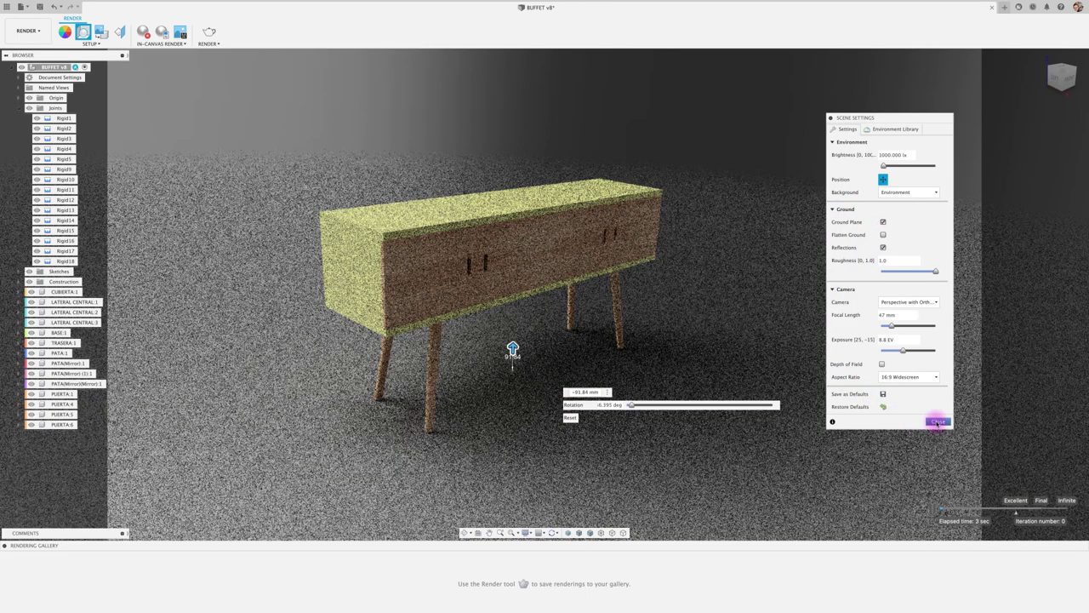
pyautogui.click(143, 32)
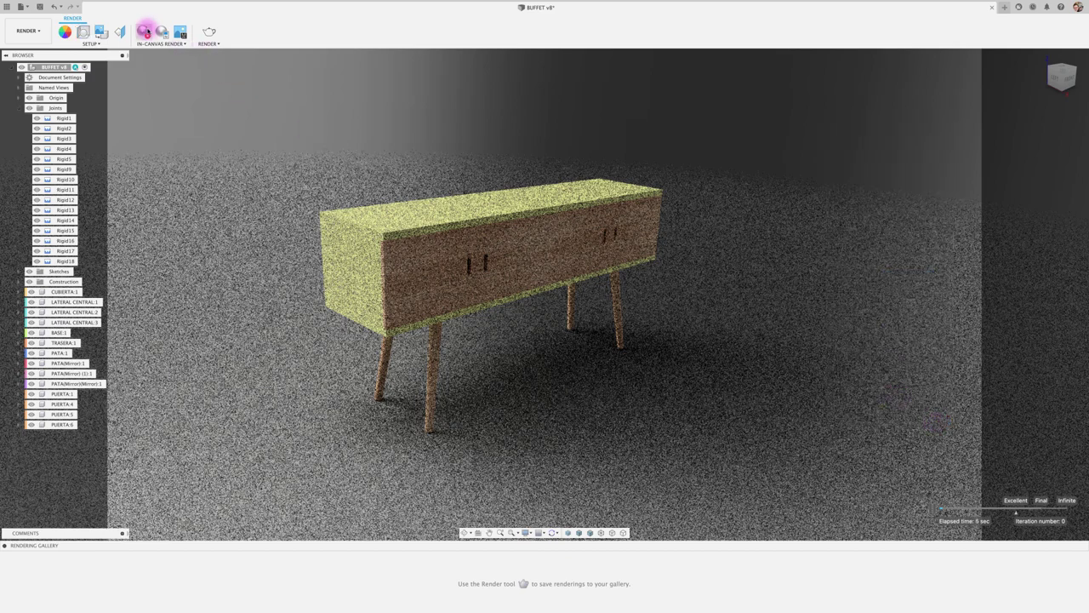
pyautogui.click(66, 32)
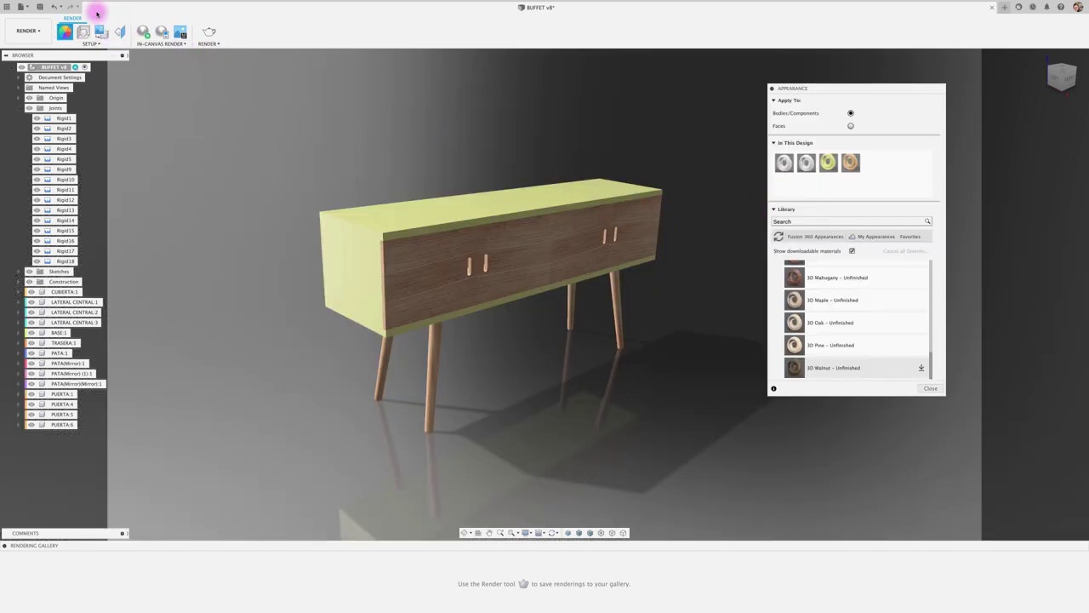
# - Apply 3D Cherry – Unfinished to the buffet's top, base strip, left side panel, left door and end
pyautogui.scroll(2, 826, 317)
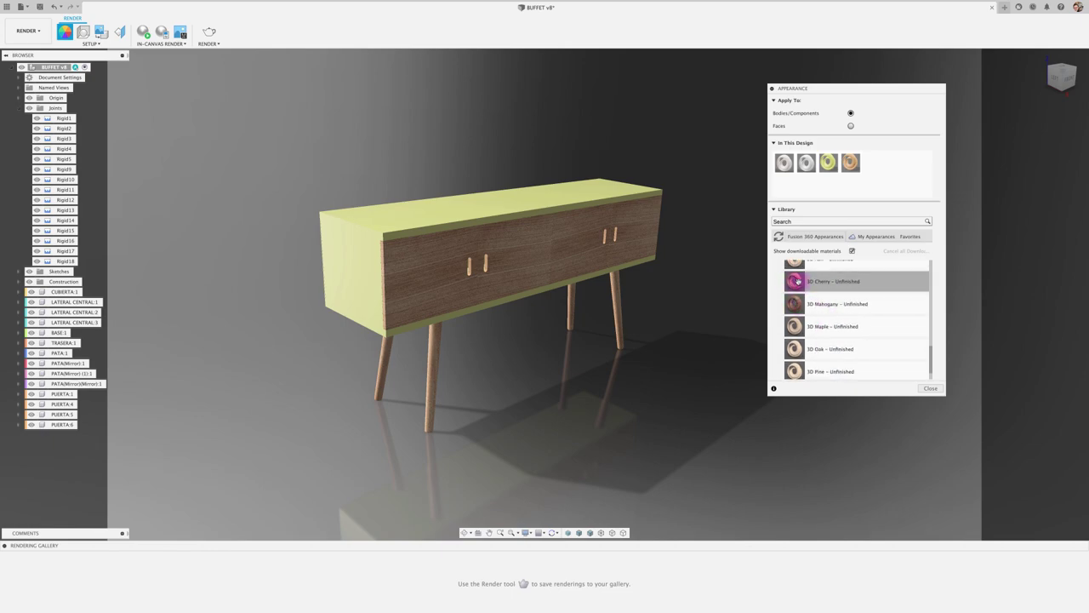
pyautogui.moveTo(795, 281); pyautogui.dragTo(561, 209)
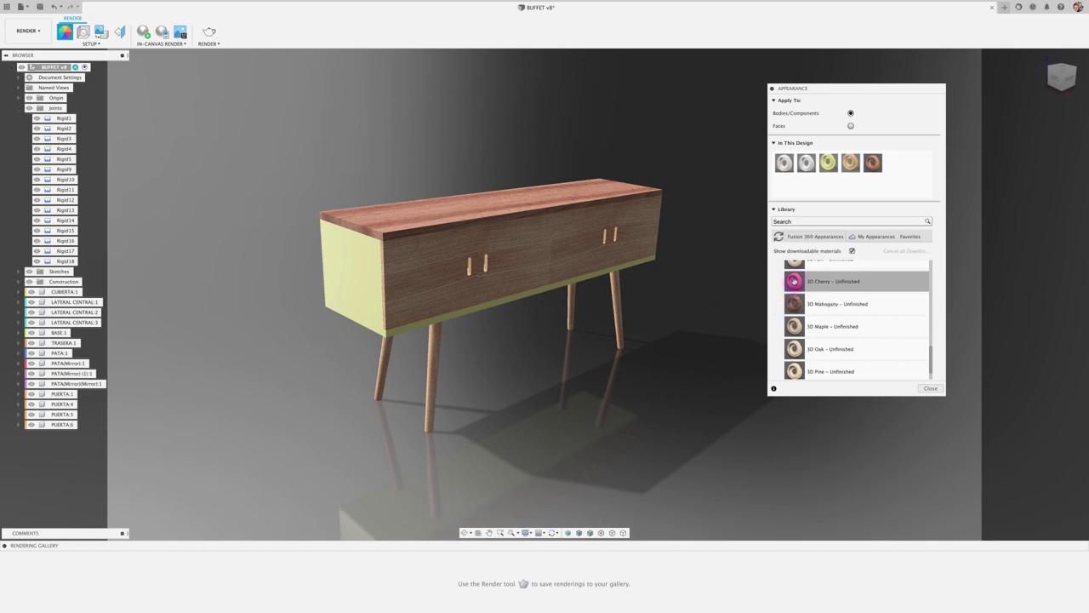
pyautogui.moveTo(532, 311); pyautogui.dragTo(522, 303)
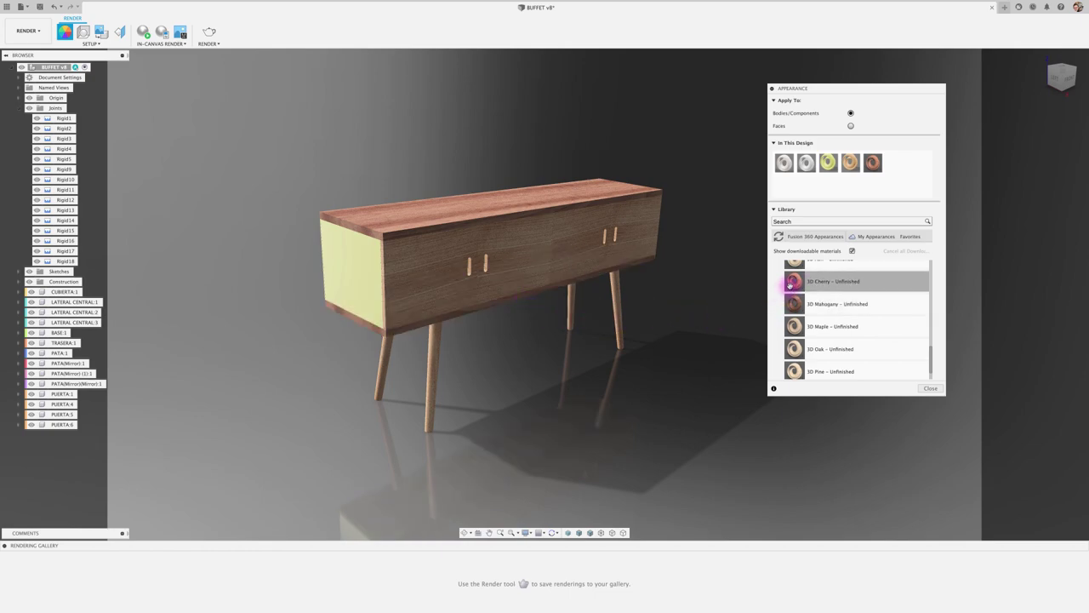
pyautogui.moveTo(790, 285); pyautogui.dragTo(362, 272)
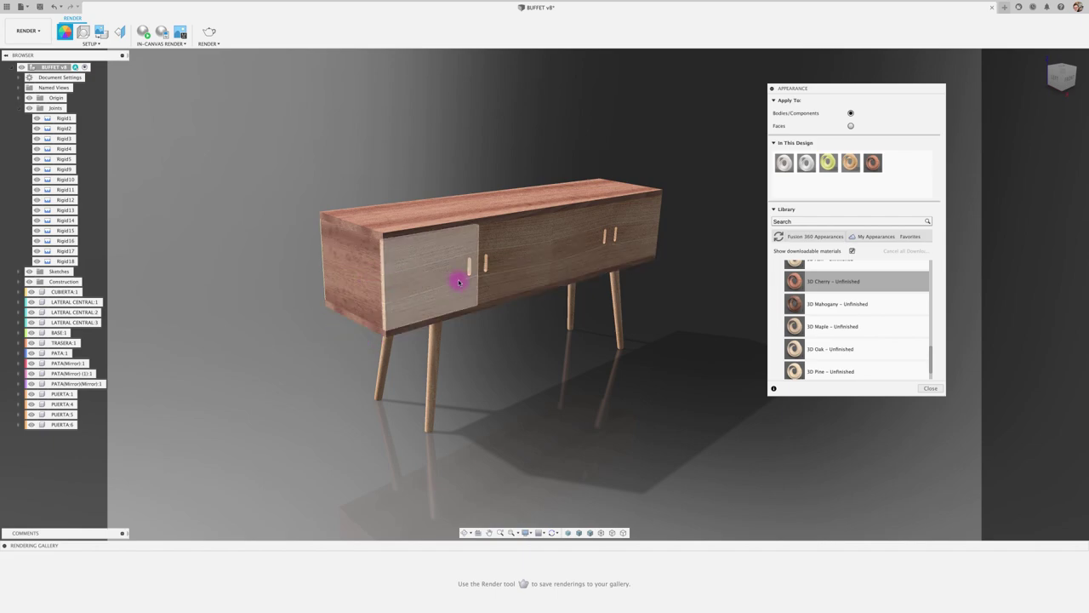
pyautogui.moveTo(459, 281); pyautogui.dragTo(456, 284)
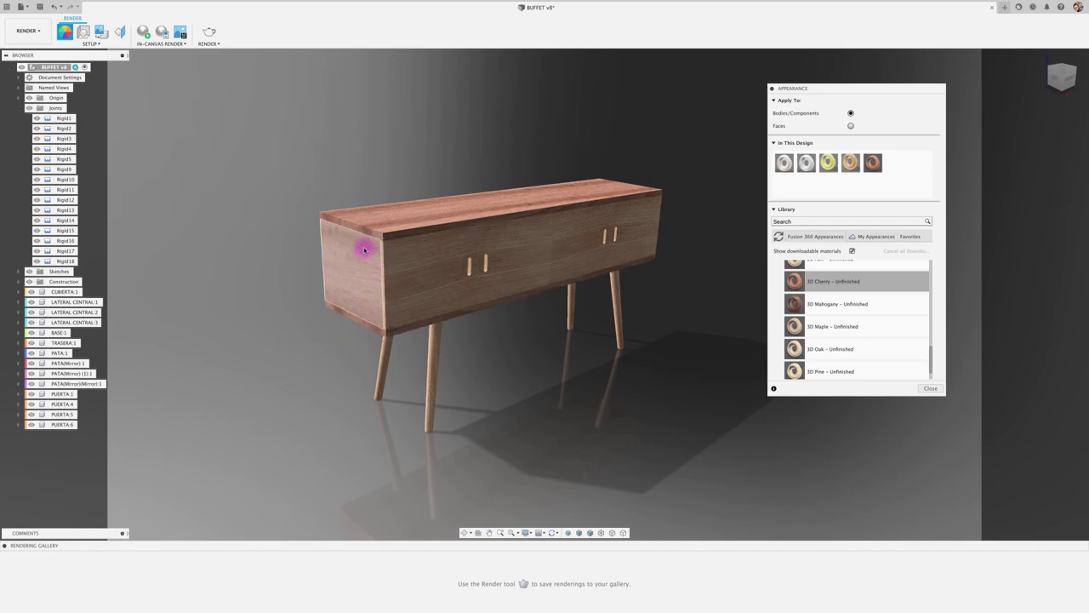
pyautogui.moveTo(363, 249); pyautogui.dragTo(397, 256)
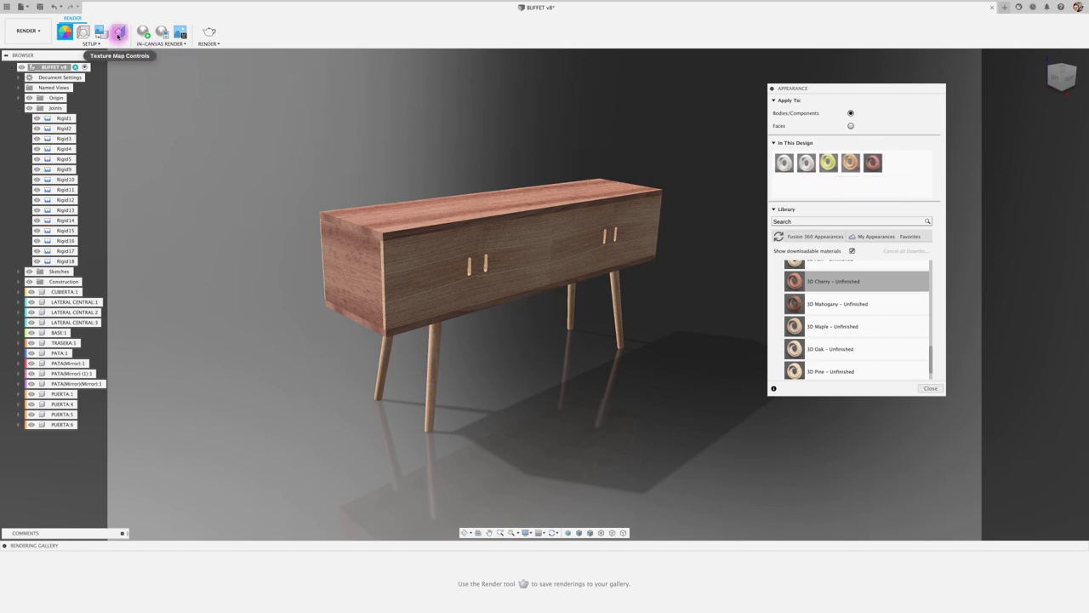
# - Rotate the cherry texture on the left end panel about 87° around X in Texture Map Controls
pyautogui.click(118, 34)
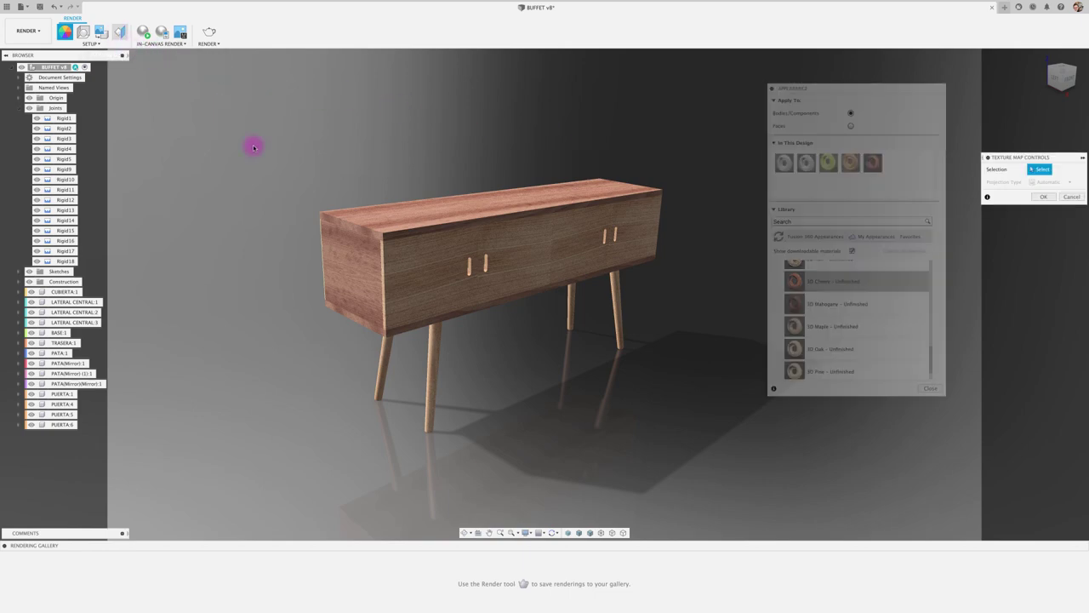
pyautogui.click(352, 260)
pyautogui.moveTo(1047, 158); pyautogui.dragTo(874, 114)
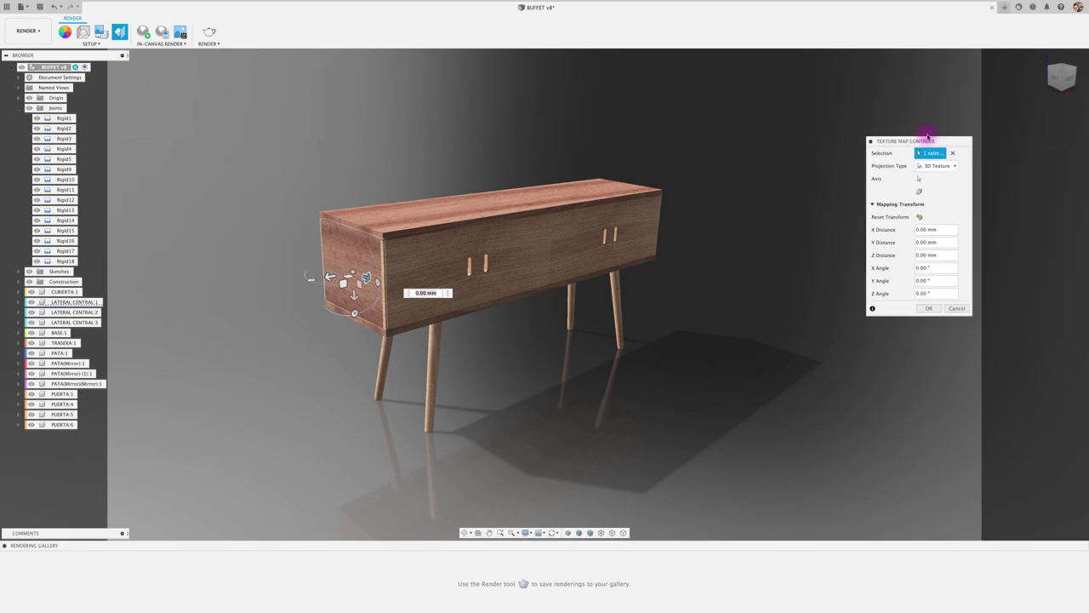
pyautogui.click(351, 312)
pyautogui.moveTo(351, 311); pyautogui.dragTo(353, 241)
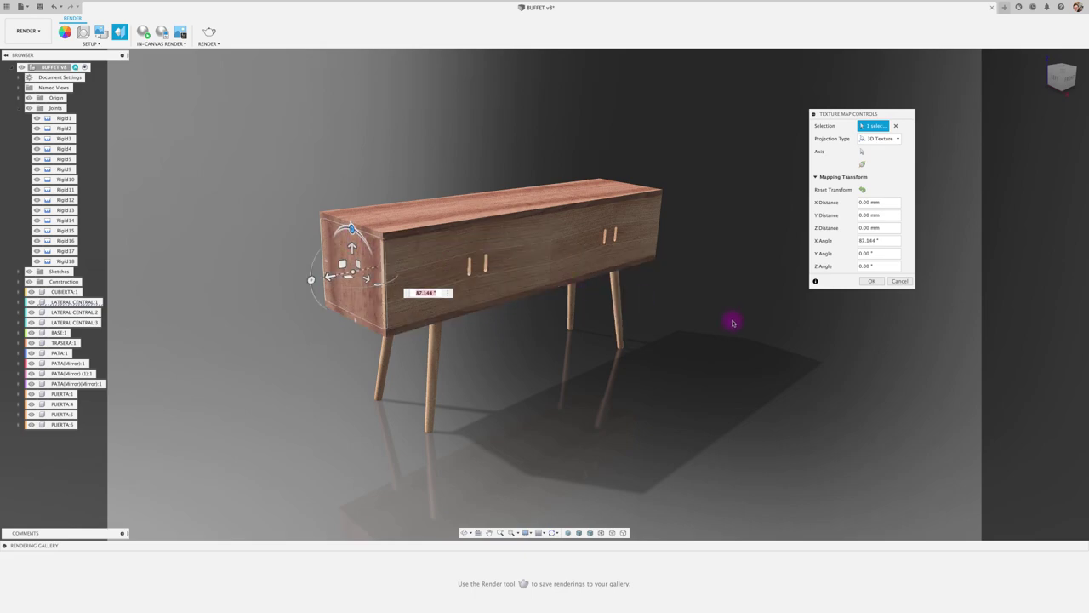
pyautogui.click(872, 281)
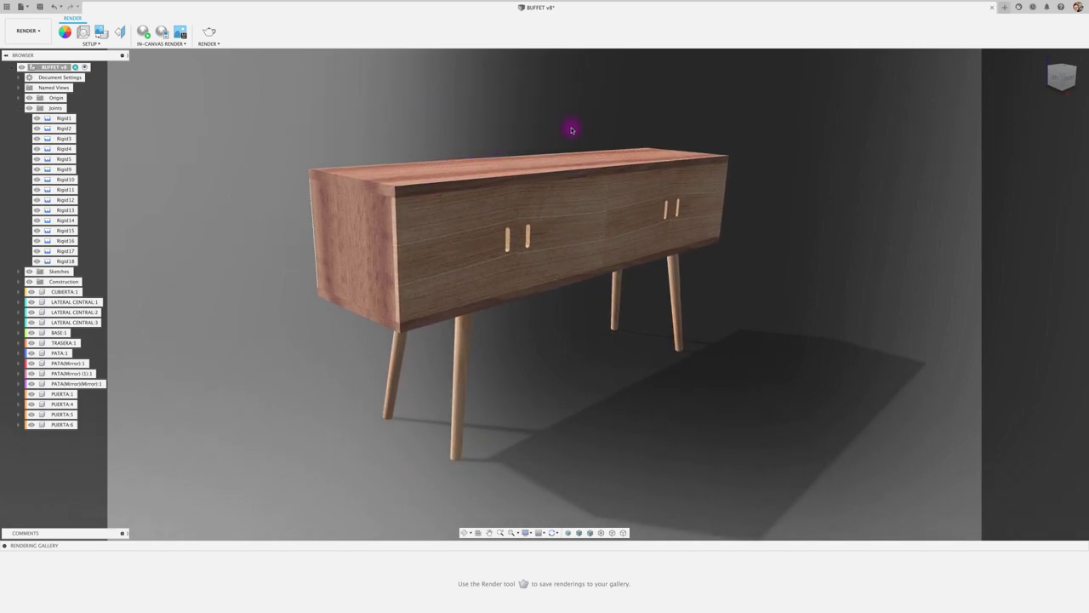
# - Run an in-canvas ray-traced render of the cherry buffet, stop it, and orbit to the back panel
pyautogui.click(143, 32)
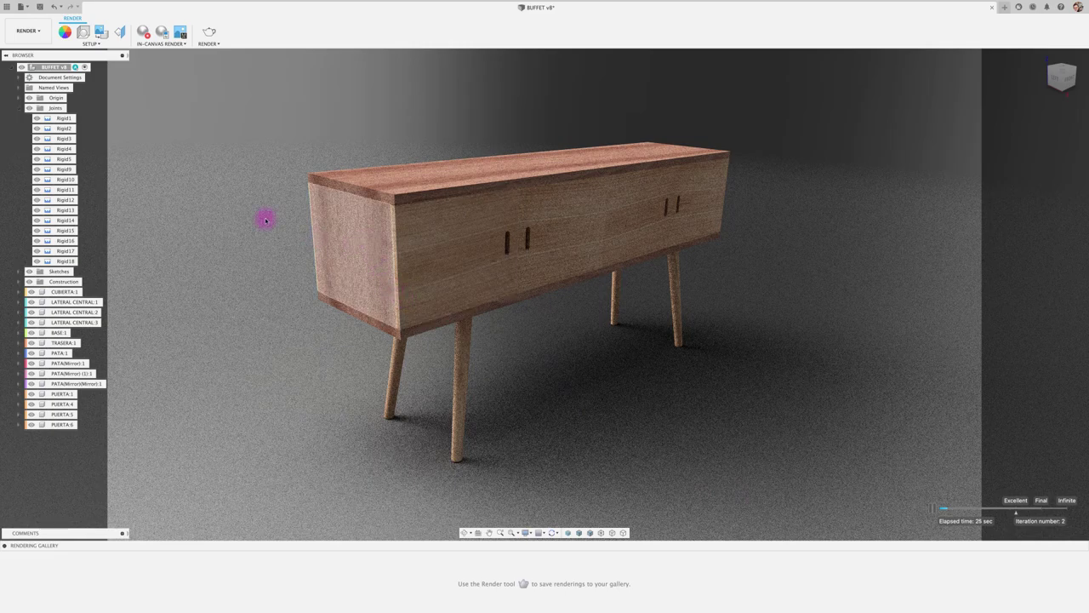
pyautogui.click(143, 33)
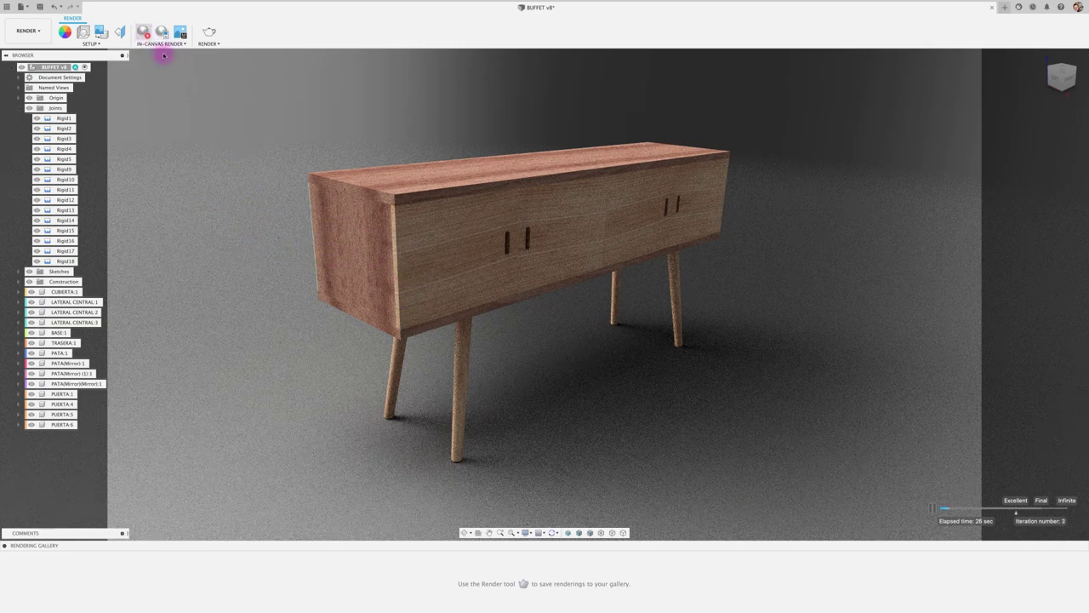
pyautogui.keyDown('shift'); pyautogui.moveTo(284, 218); pyautogui.dragTo(299, 257, button='middle'); pyautogui.keyUp('shift')
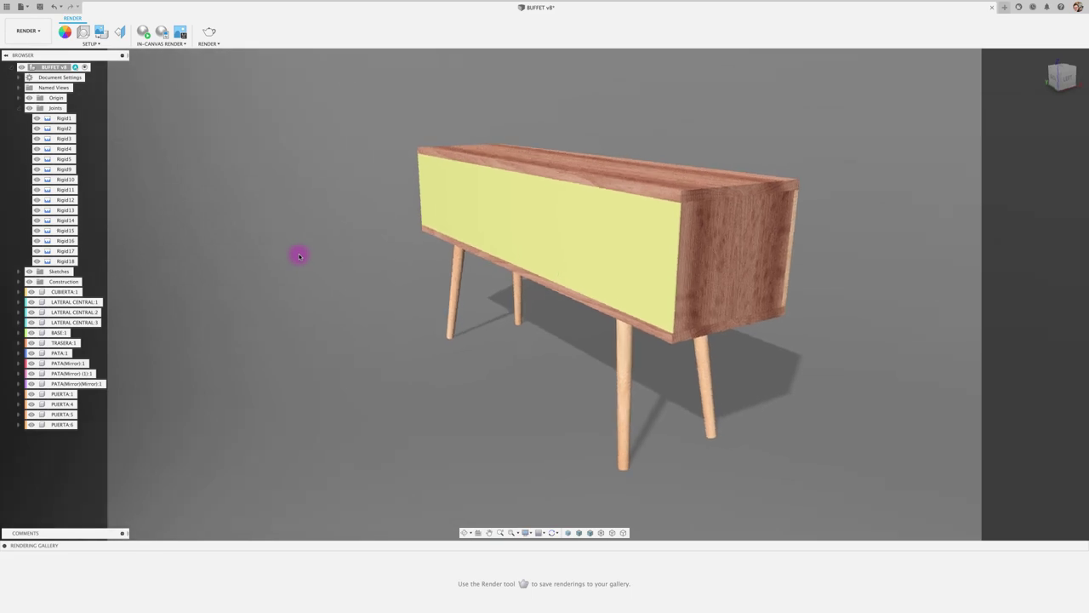
# - Apply Bamboo Light – Semigloss to the buffet's yellow back panel
pyautogui.click(65, 31)
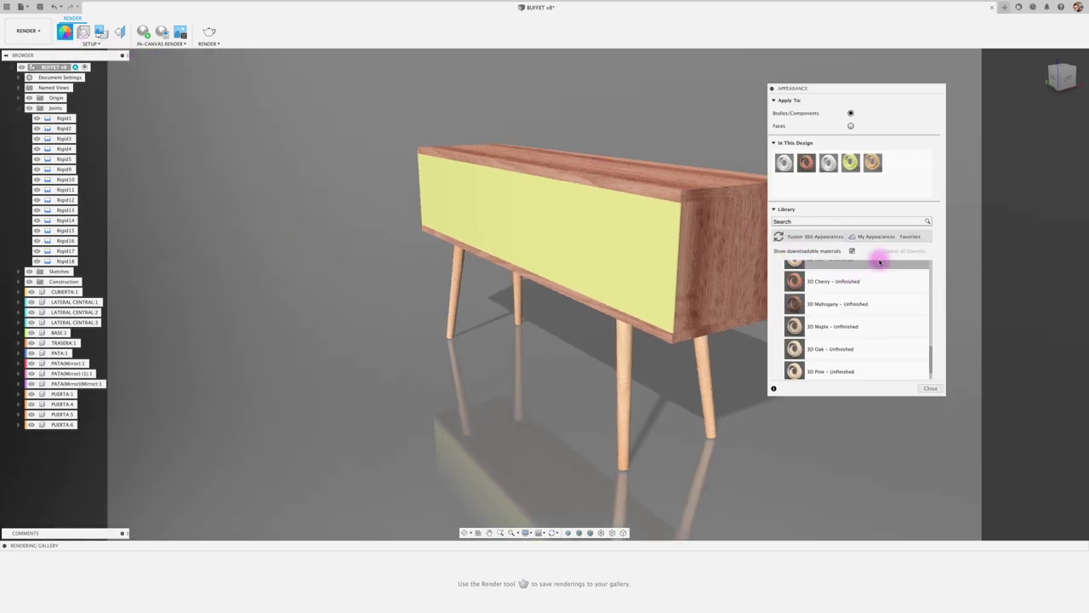
pyautogui.scroll(2, 905, 358)
pyautogui.scroll(2, 904, 343)
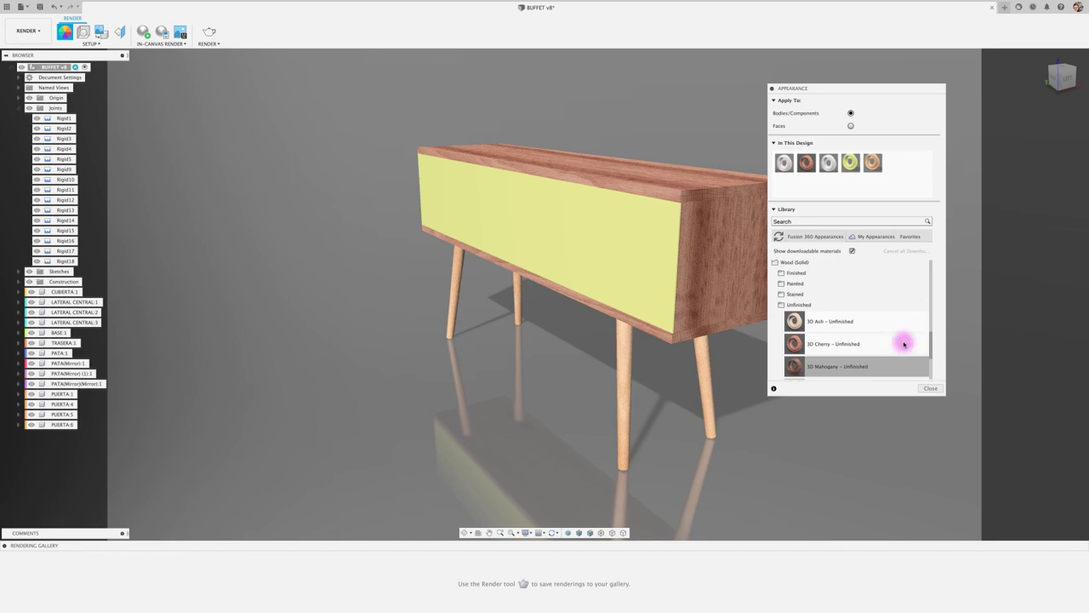
pyautogui.scroll(1, 904, 343)
pyautogui.scroll(2, 905, 343)
pyautogui.scroll(1, 905, 343)
pyautogui.scroll(1, 905, 343)
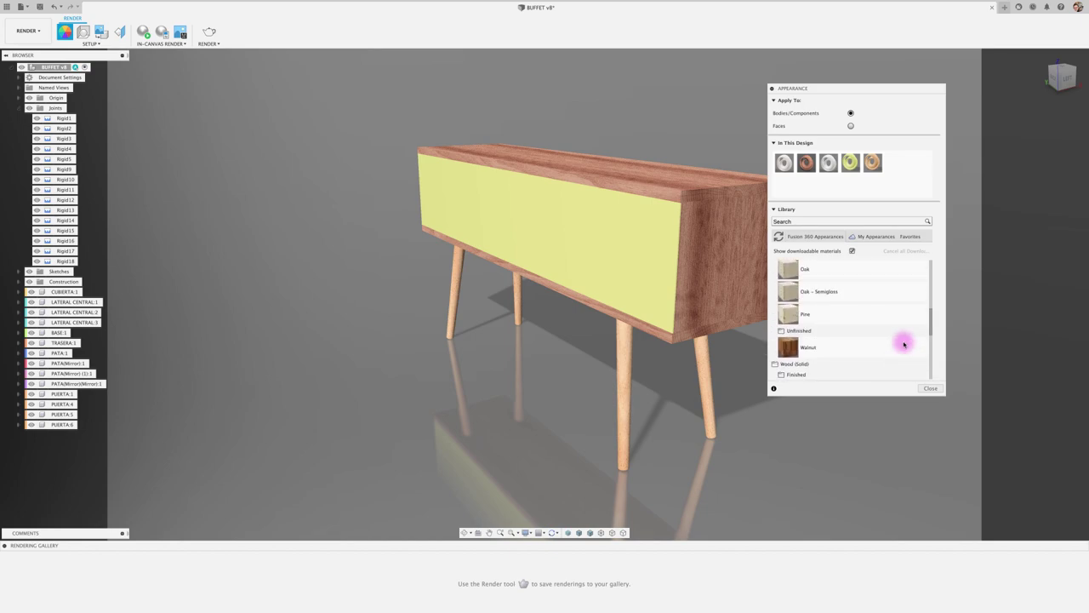
pyautogui.scroll(2, 905, 343)
pyautogui.scroll(1, 905, 343)
pyautogui.scroll(1, 905, 343)
pyautogui.scroll(1, 905, 343)
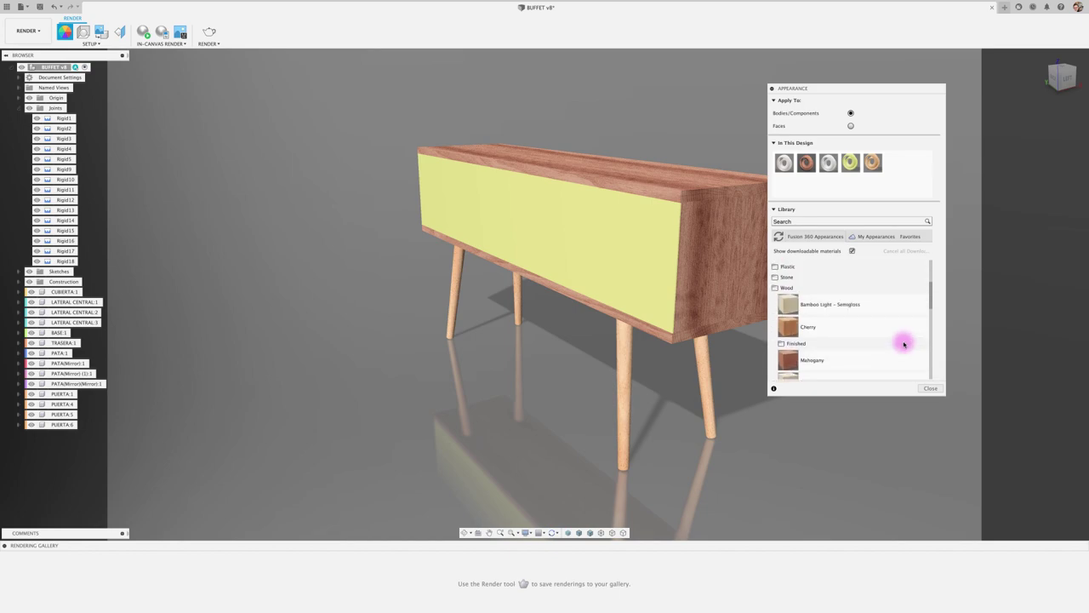
pyautogui.moveTo(788, 306); pyautogui.dragTo(637, 269)
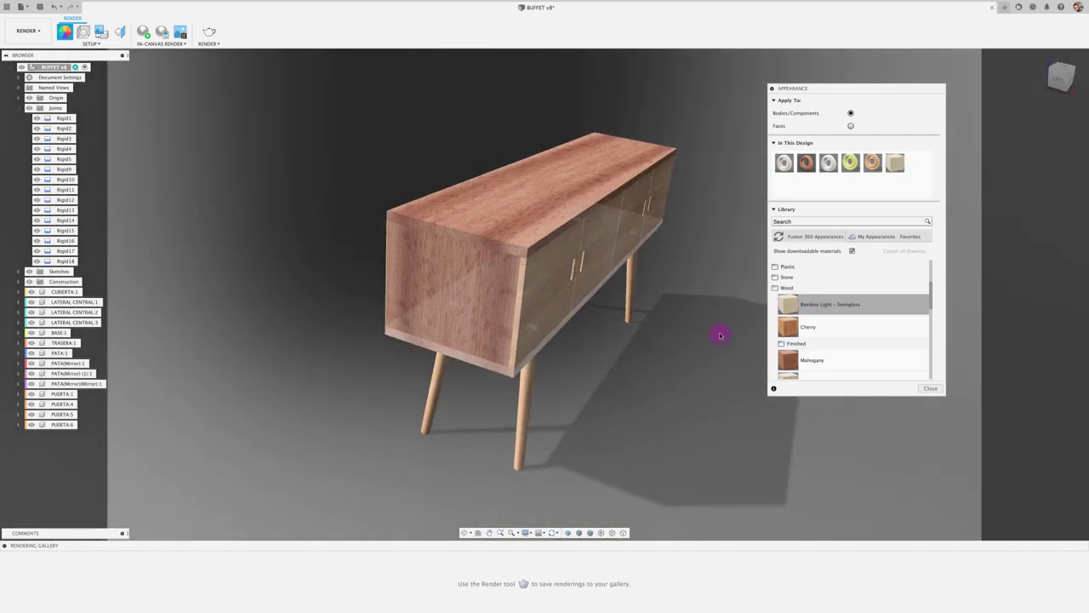
# - Apply Walnut to the buffet's left end panel and close the library
pyautogui.scroll(-2, 827, 343)
pyautogui.scroll(-3, 827, 343)
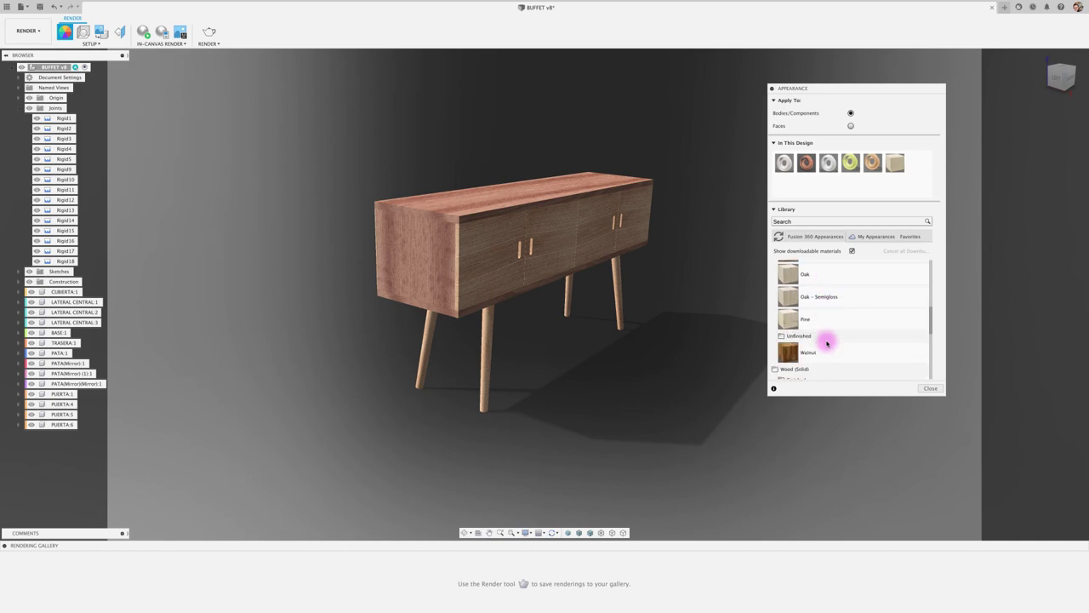
pyautogui.scroll(-2, 826, 343)
pyautogui.moveTo(791, 326); pyautogui.dragTo(430, 264)
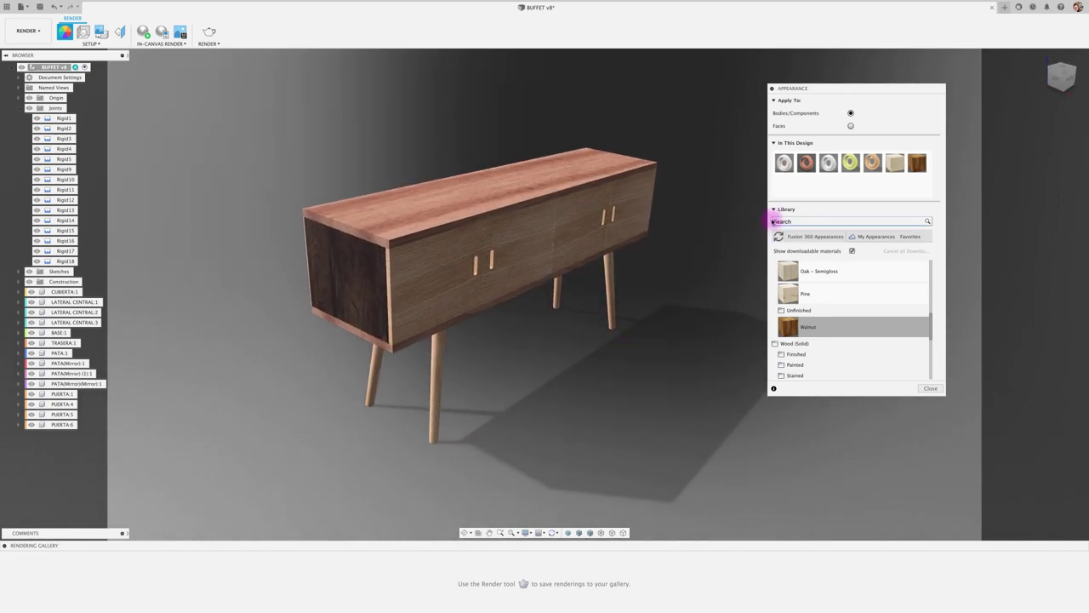
pyautogui.click(905, 365)
# - In Scene Settings, toggle floor reflections off and back on, run a live render, and close
pyautogui.click(930, 389)
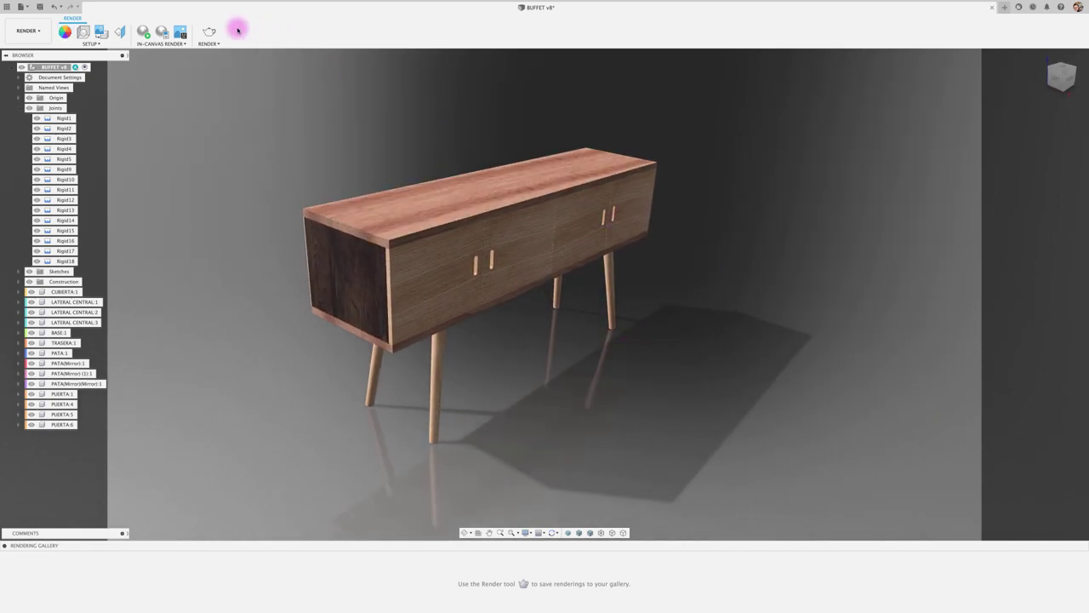
pyautogui.click(83, 33)
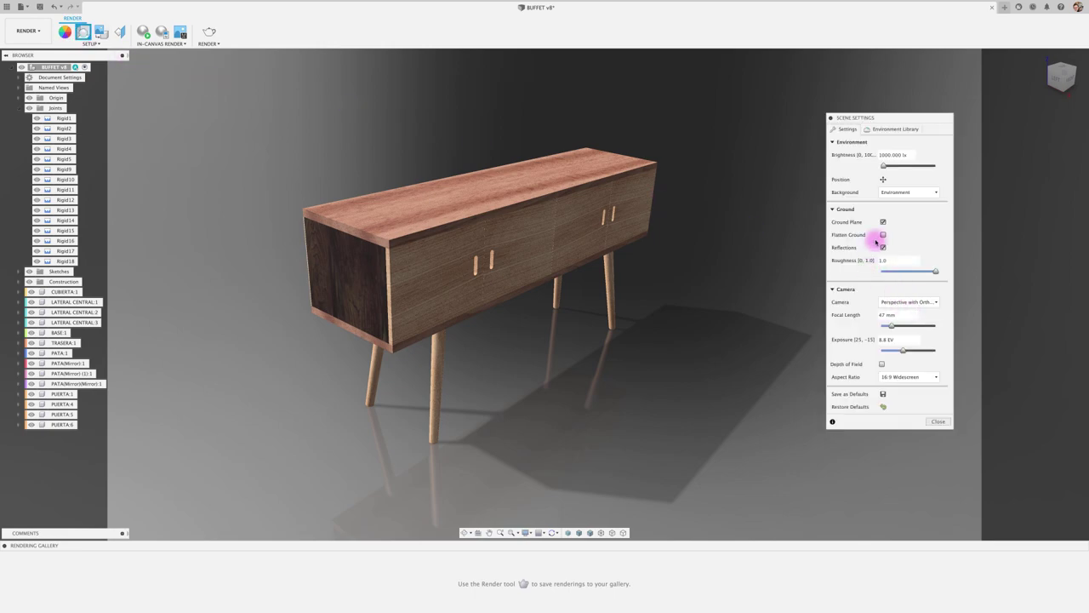
pyautogui.click(883, 246)
pyautogui.click(882, 247)
pyautogui.click(146, 36)
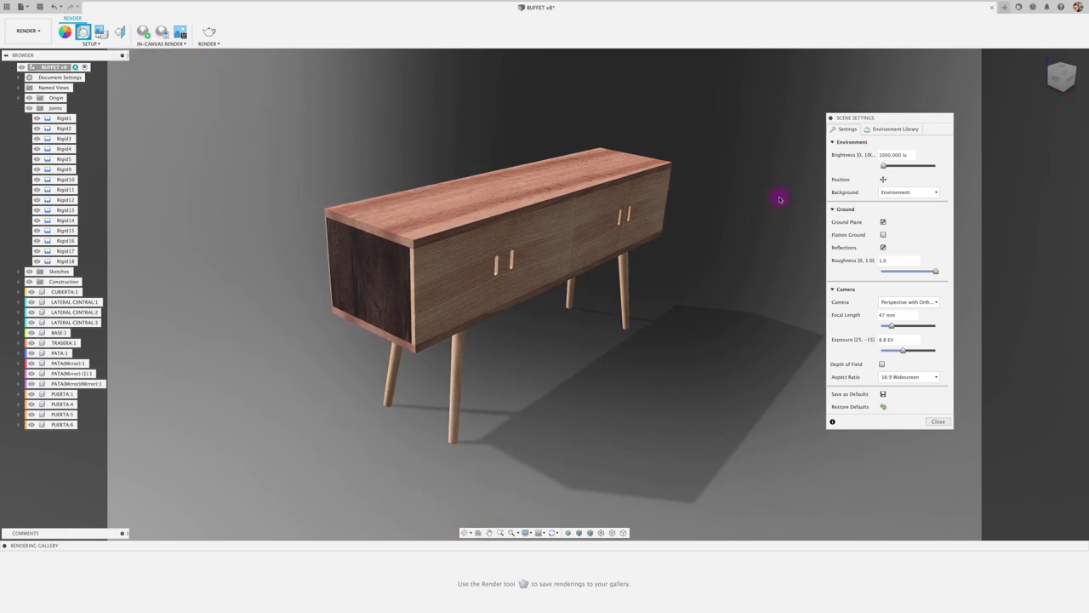
pyautogui.click(883, 248)
pyautogui.click(883, 248)
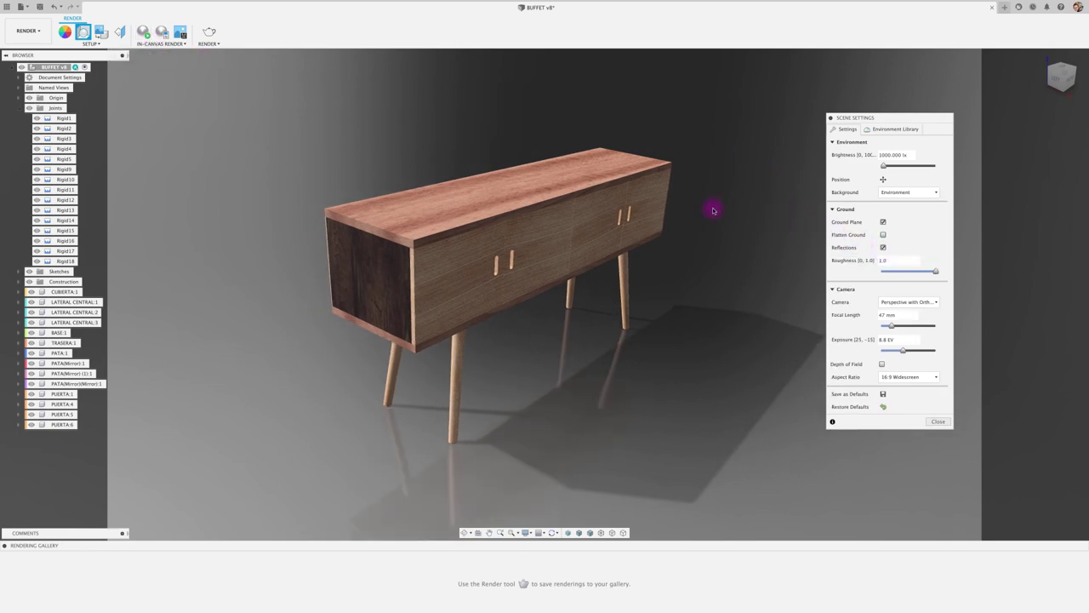
pyautogui.click(144, 32)
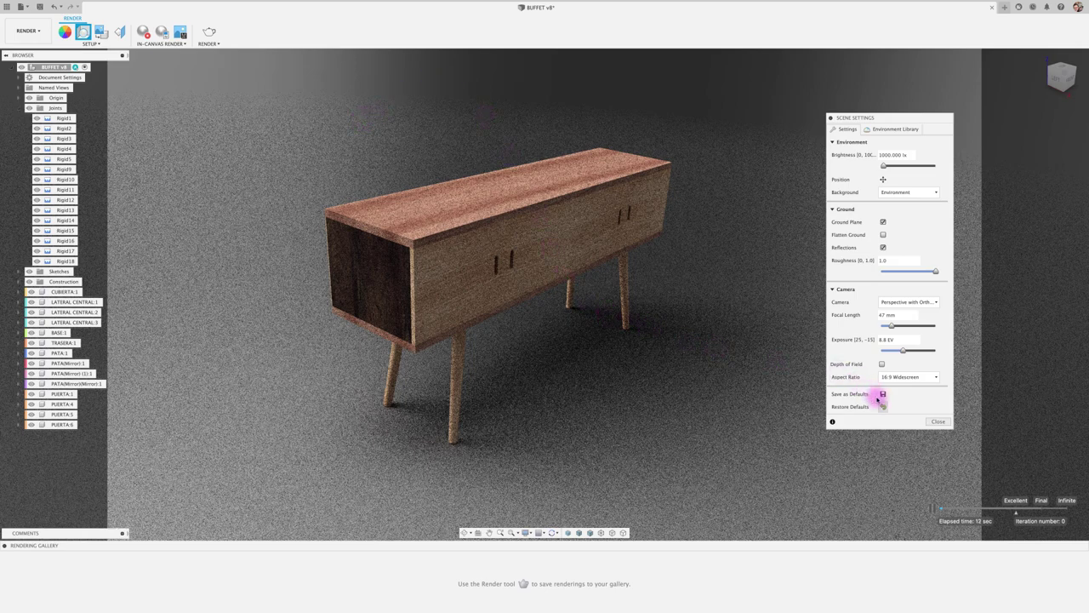
pyautogui.click(938, 421)
pyautogui.click(65, 32)
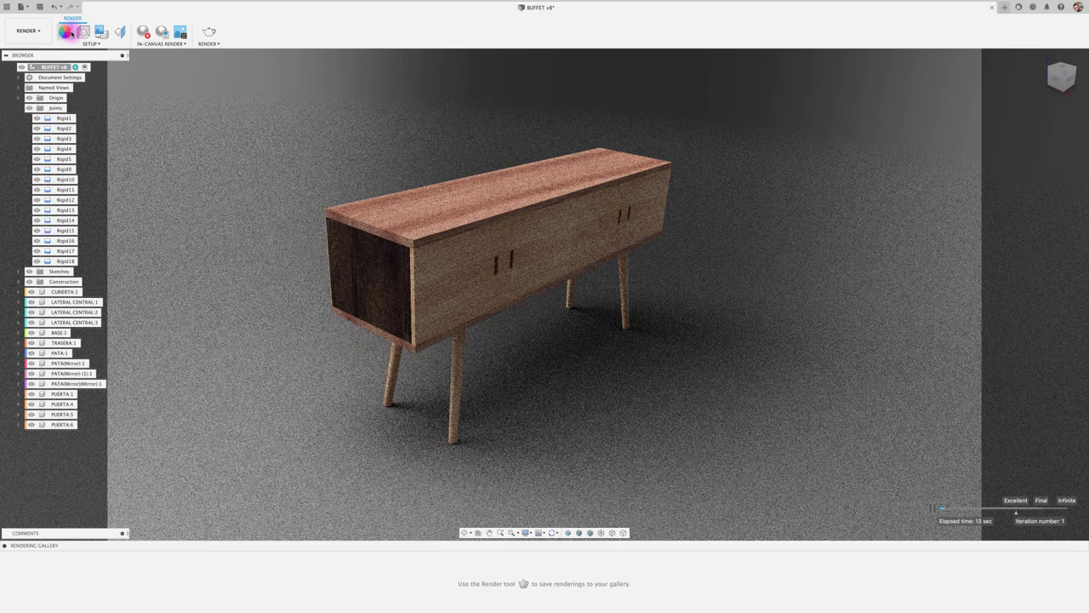
# - Apply Pine – Unfinished to the cabinet legs and start a live in-canvas render
pyautogui.click(145, 32)
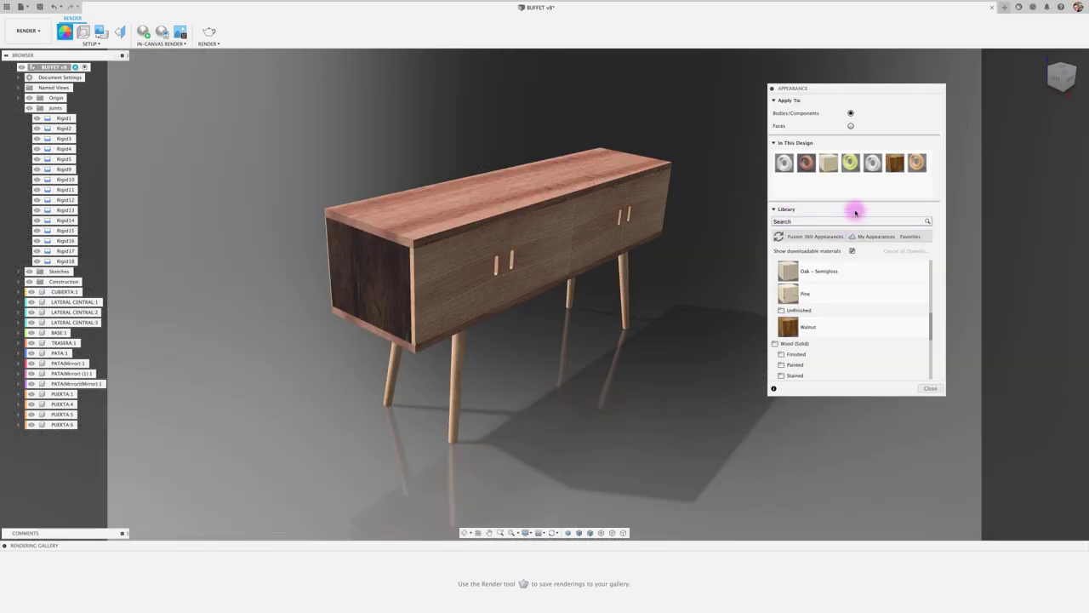
pyautogui.moveTo(894, 164); pyautogui.dragTo(623, 297)
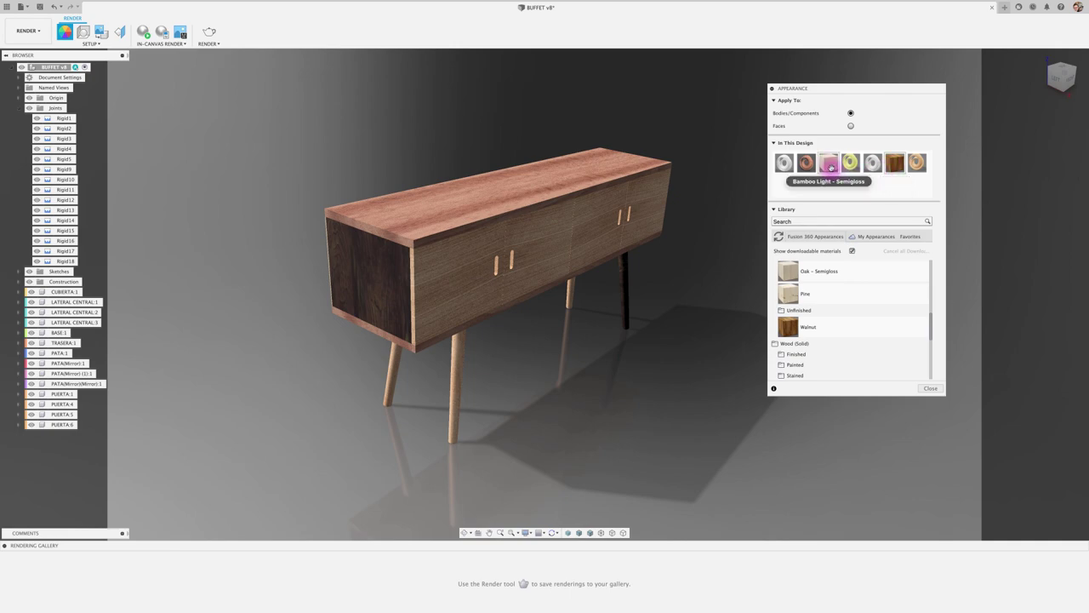
pyautogui.moveTo(917, 163); pyautogui.dragTo(630, 288)
pyautogui.click(143, 32)
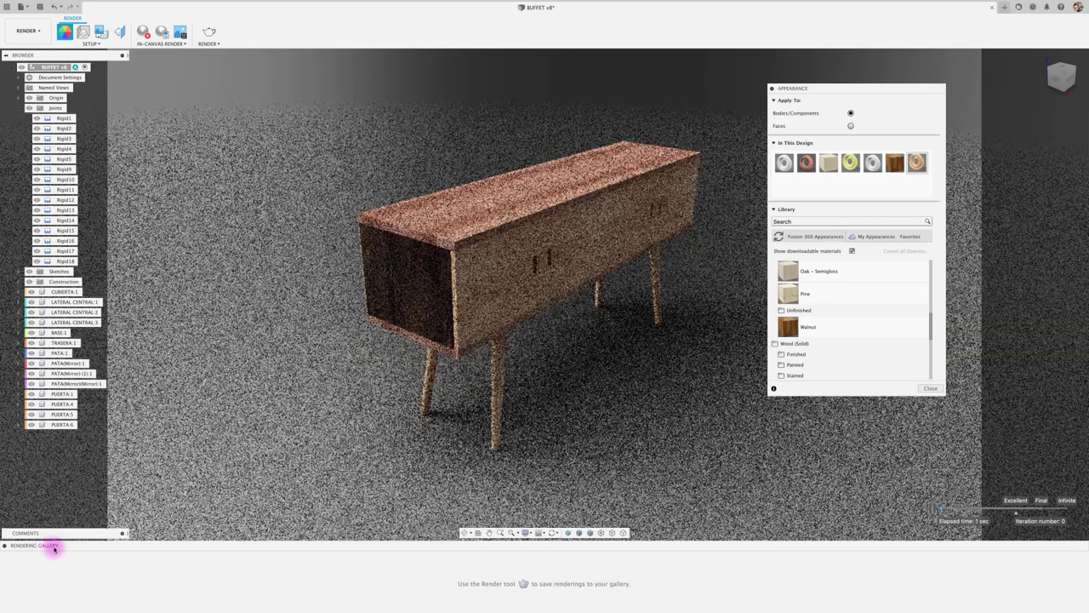
# - Set up a Local Renderer render with advanced quality raised to 100 (Excellent)
pyautogui.click(143, 33)
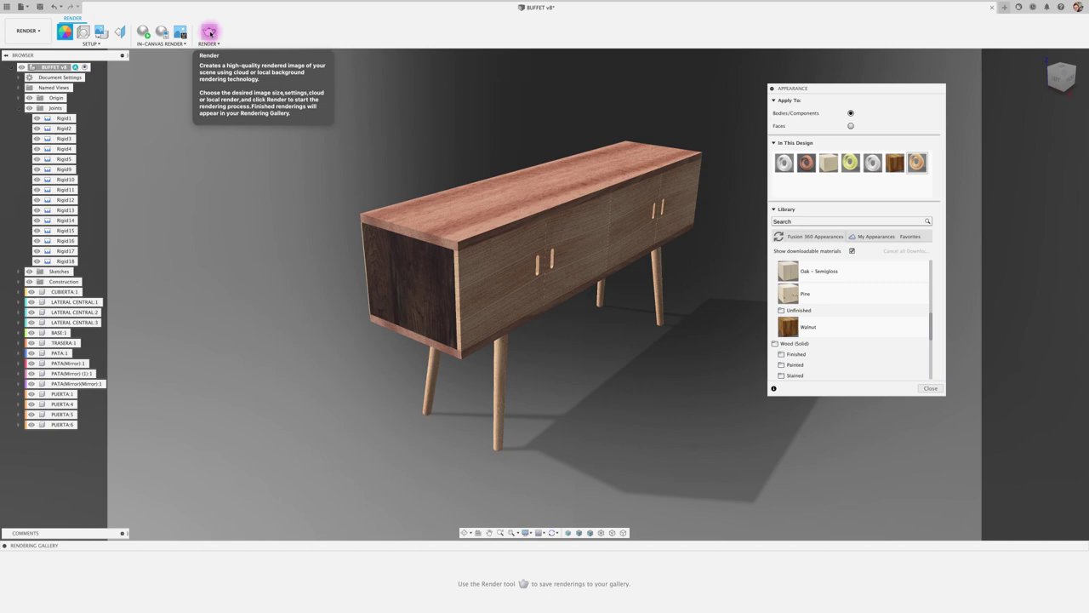
pyautogui.click(209, 32)
pyautogui.moveTo(561, 217); pyautogui.dragTo(783, 190)
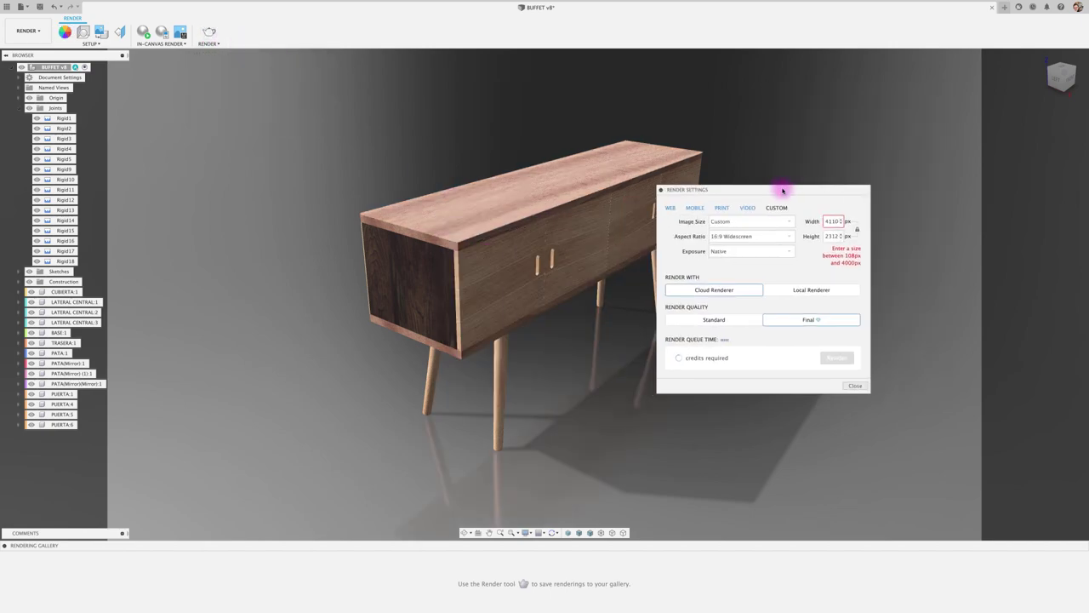
pyautogui.click(815, 290)
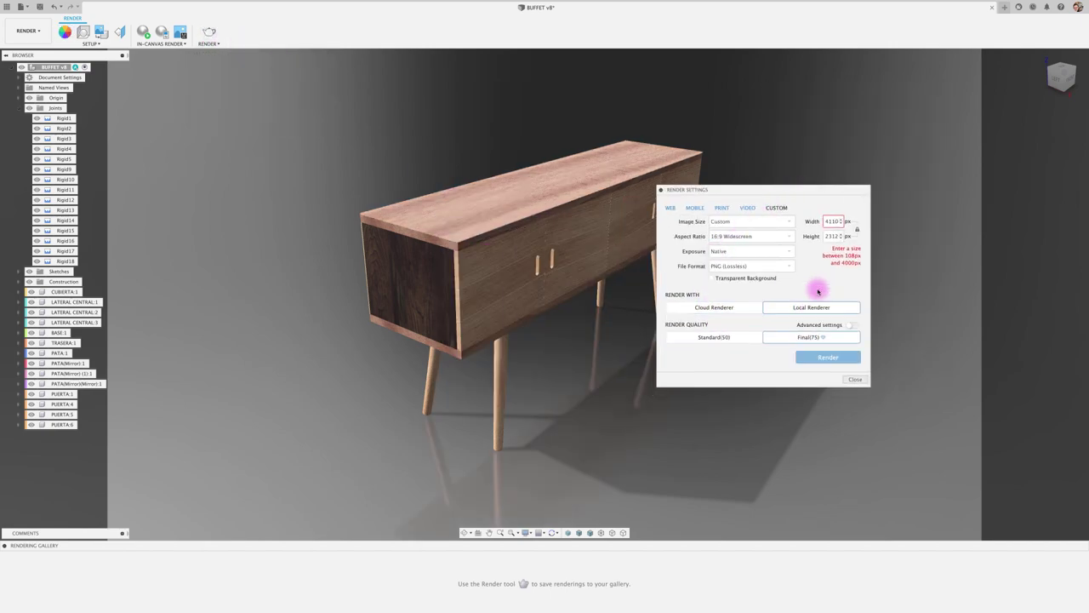
pyautogui.click(851, 325)
pyautogui.moveTo(792, 344); pyautogui.dragTo(887, 347)
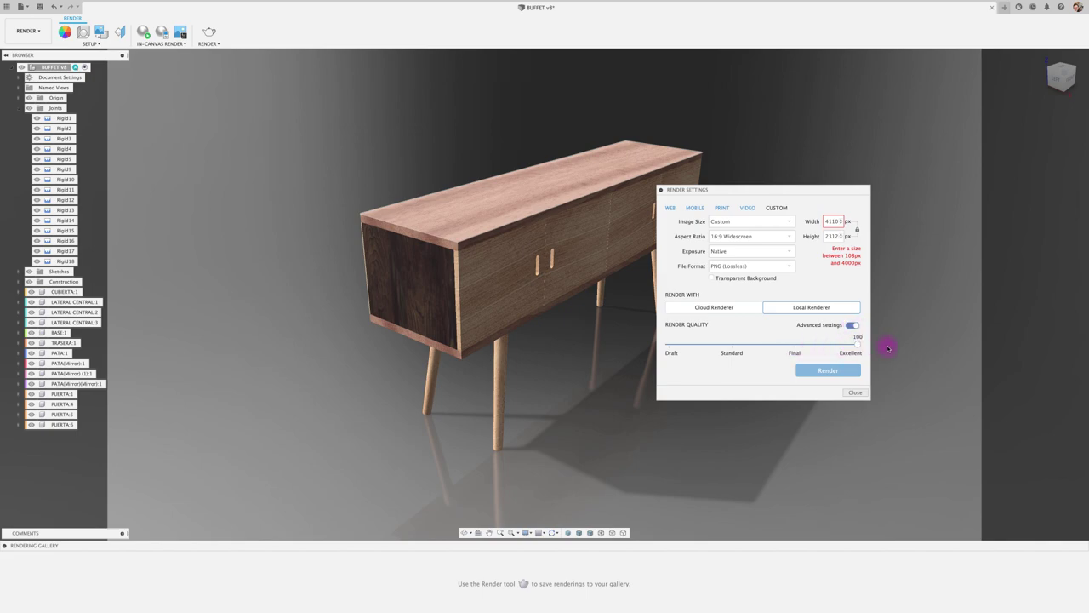
# - Output an uncompressed TIFF at 8.5x11 print size (3300x2550) and start the local render
pyautogui.click(779, 267)
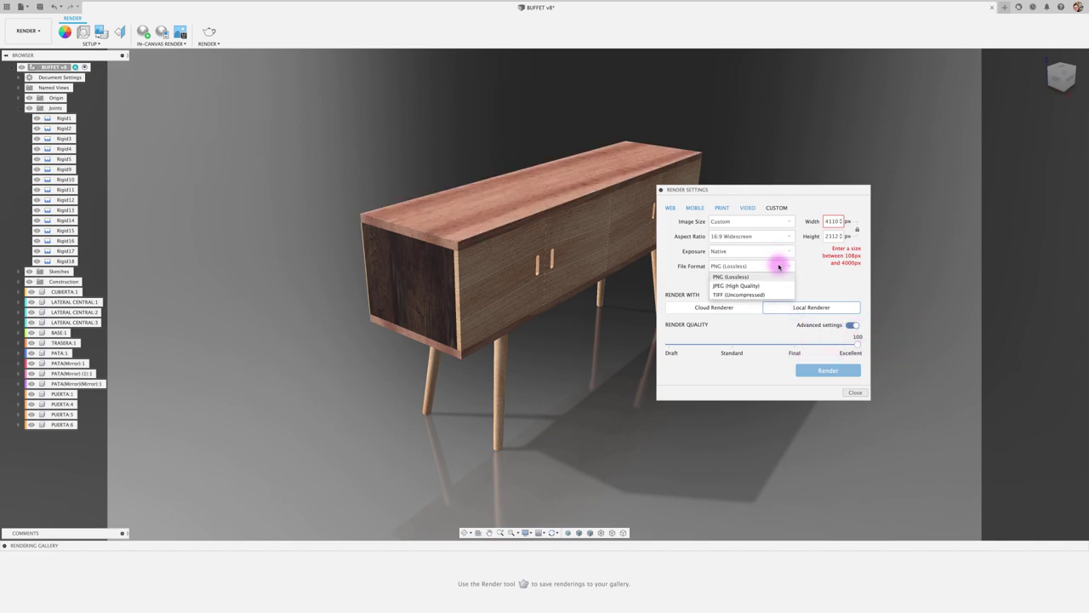
pyautogui.click(739, 294)
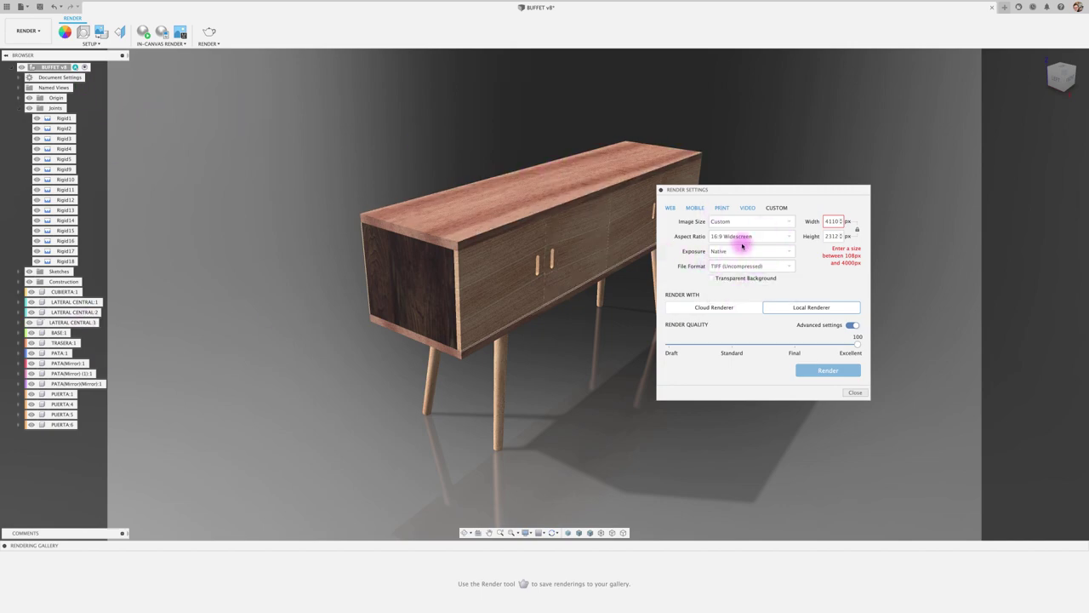
pyautogui.click(778, 223)
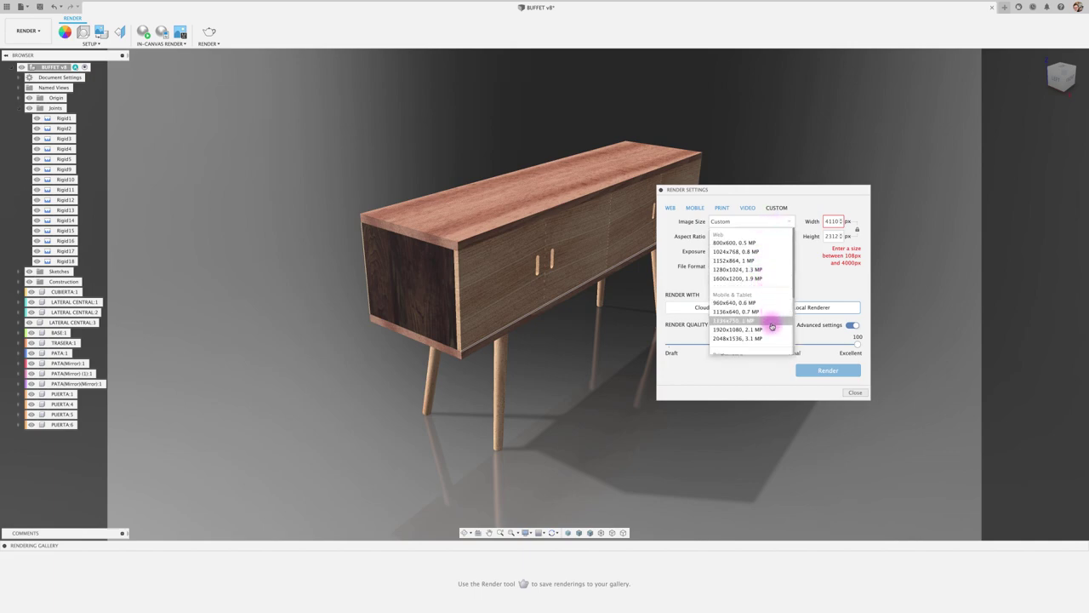
pyautogui.click(766, 338)
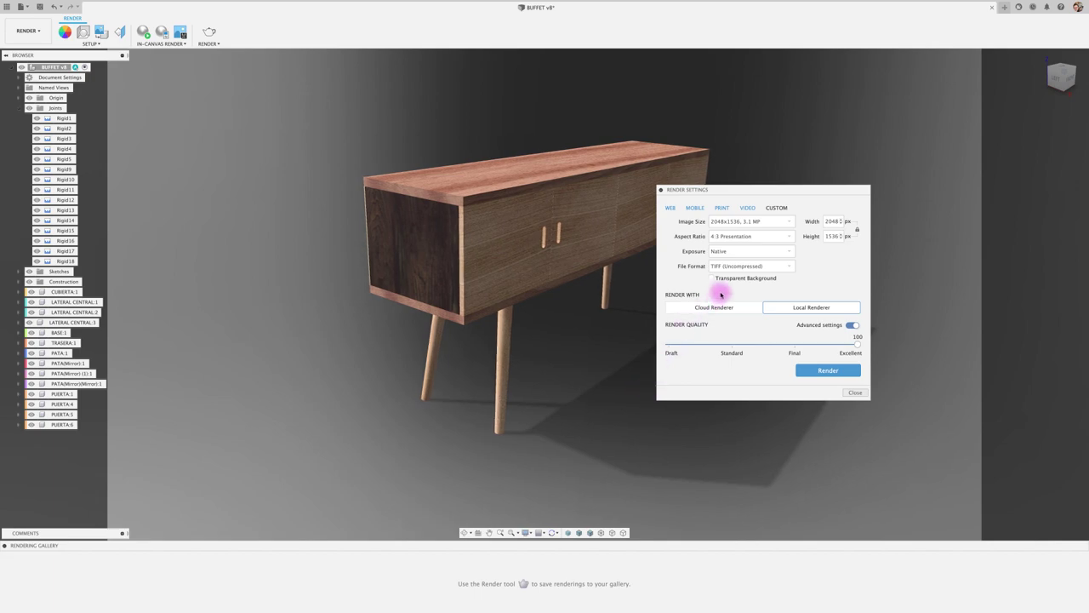
pyautogui.moveTo(750, 192); pyautogui.dragTo(833, 185)
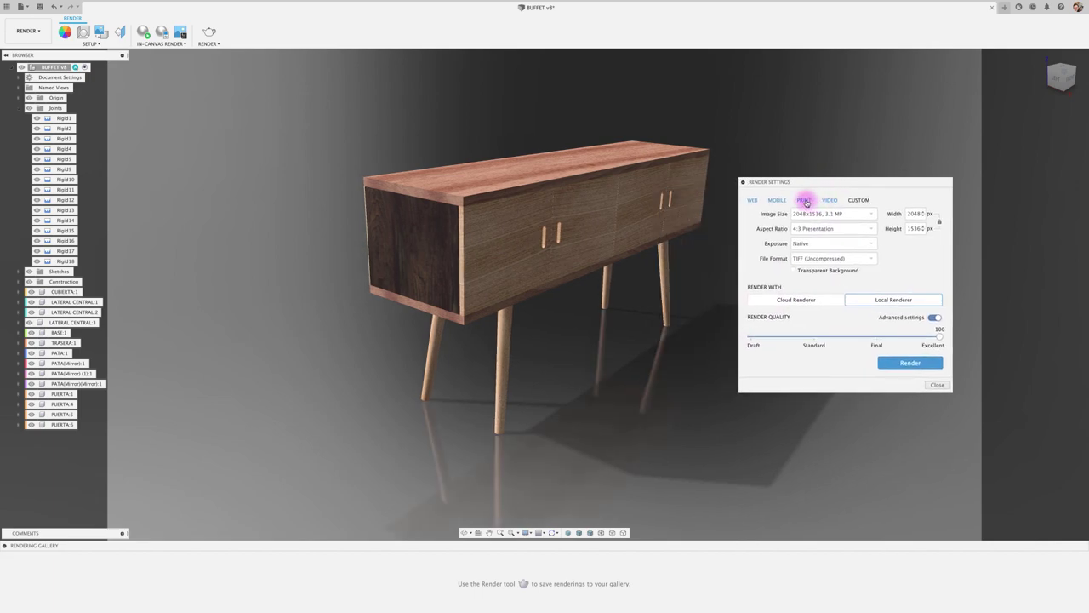
pyautogui.click(805, 201)
pyautogui.click(860, 200)
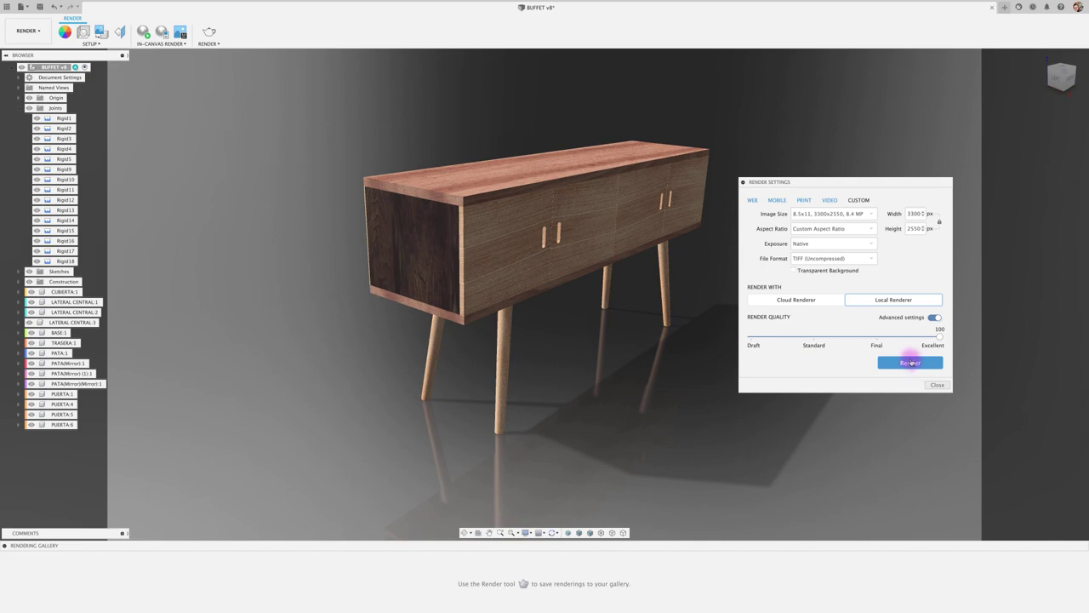
pyautogui.click(910, 363)
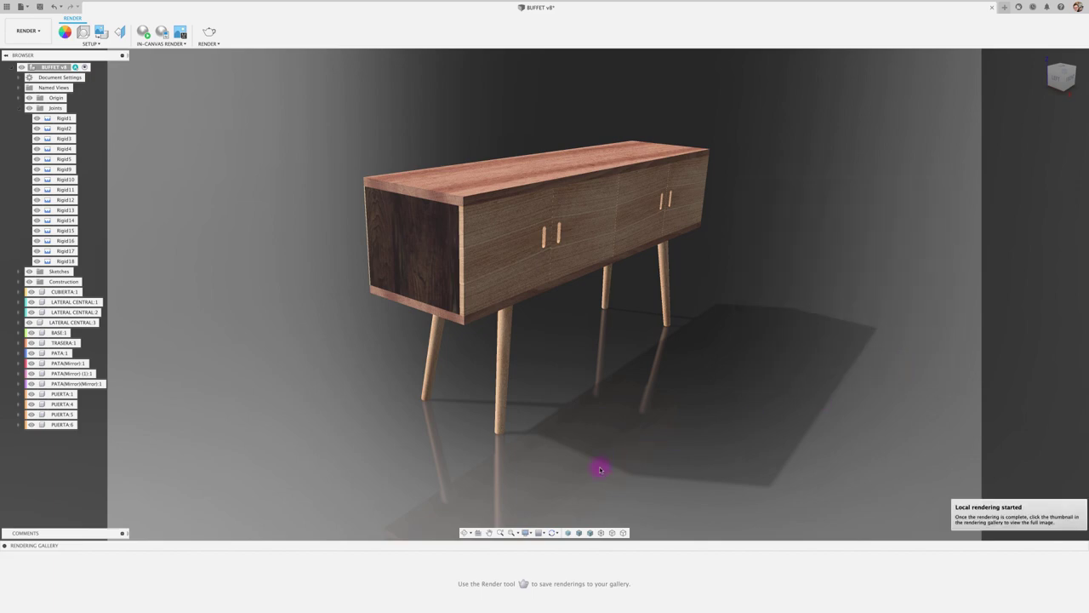
# - Dismiss the render-started notice and orbit to an eye-level view while the render completes
pyautogui.click(1023, 512)
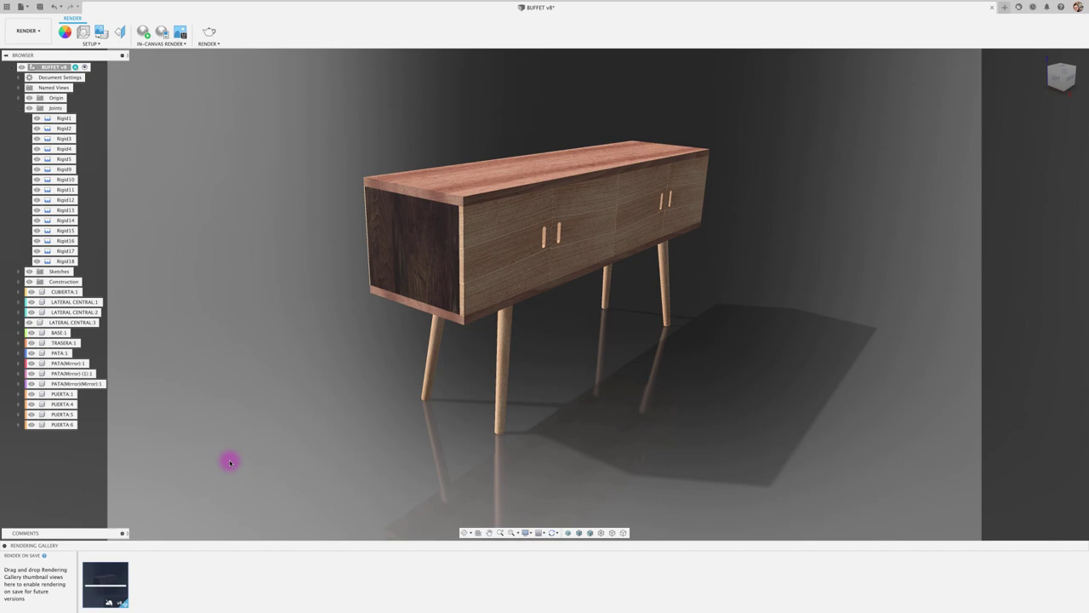
pyautogui.keyDown('shift'); pyautogui.moveTo(391, 372); pyautogui.dragTo(394, 375, button='middle'); pyautogui.keyUp('shift')
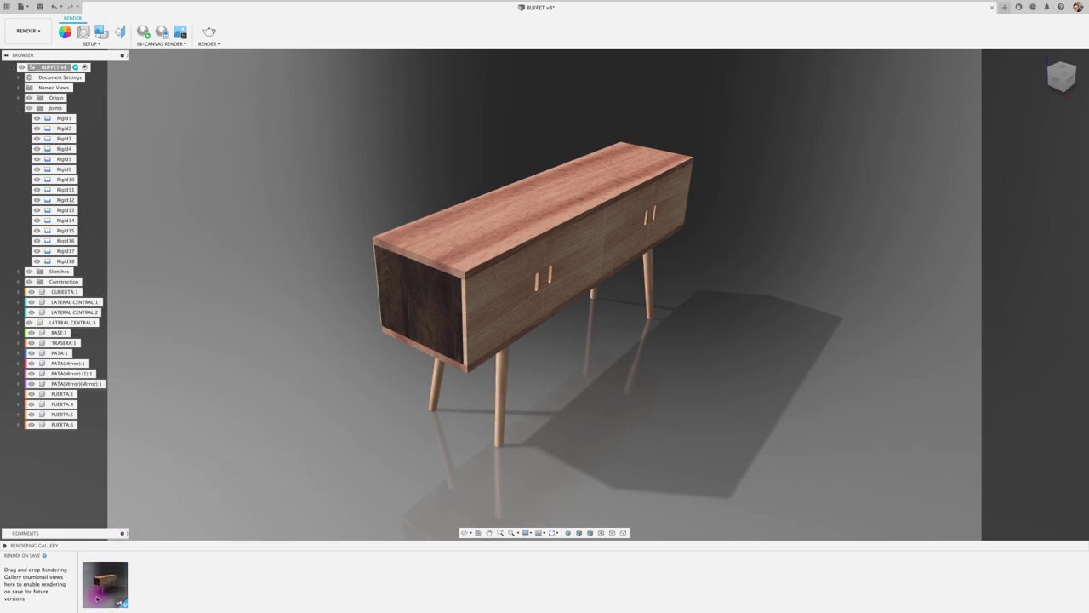
# - Download the gallery's finished buffet render to the iCloud Desktop folder, then close the viewer
pyautogui.doubleClick(113, 583)
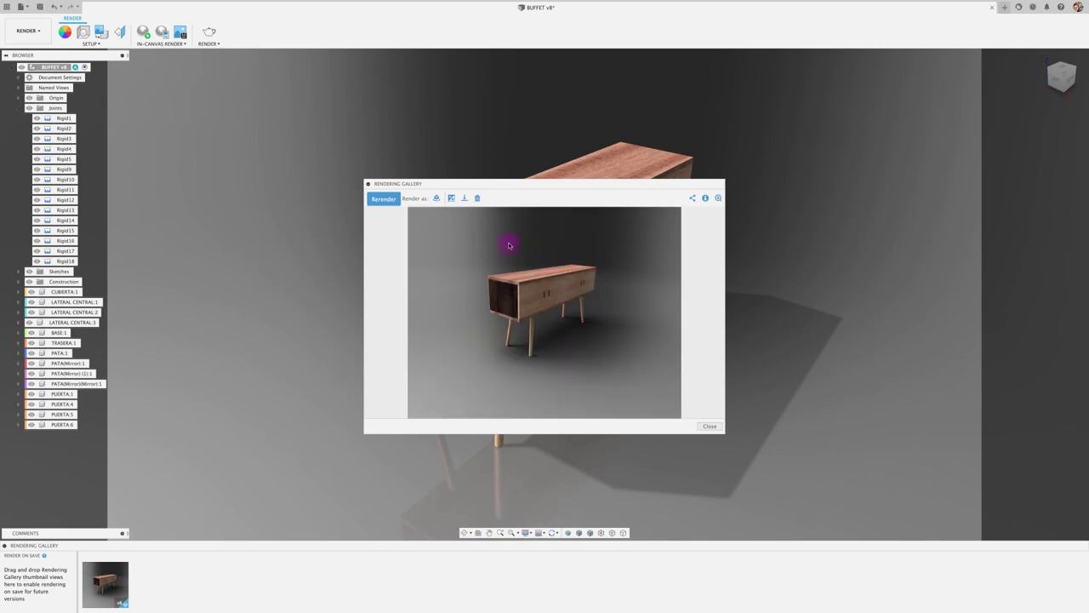
pyautogui.click(464, 199)
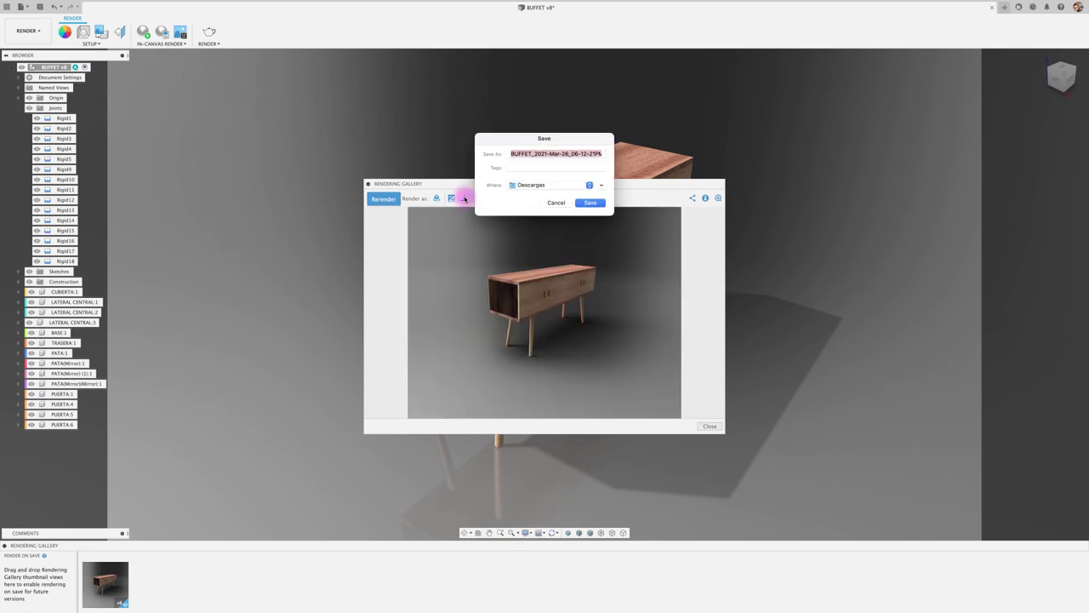
pyautogui.click(587, 185)
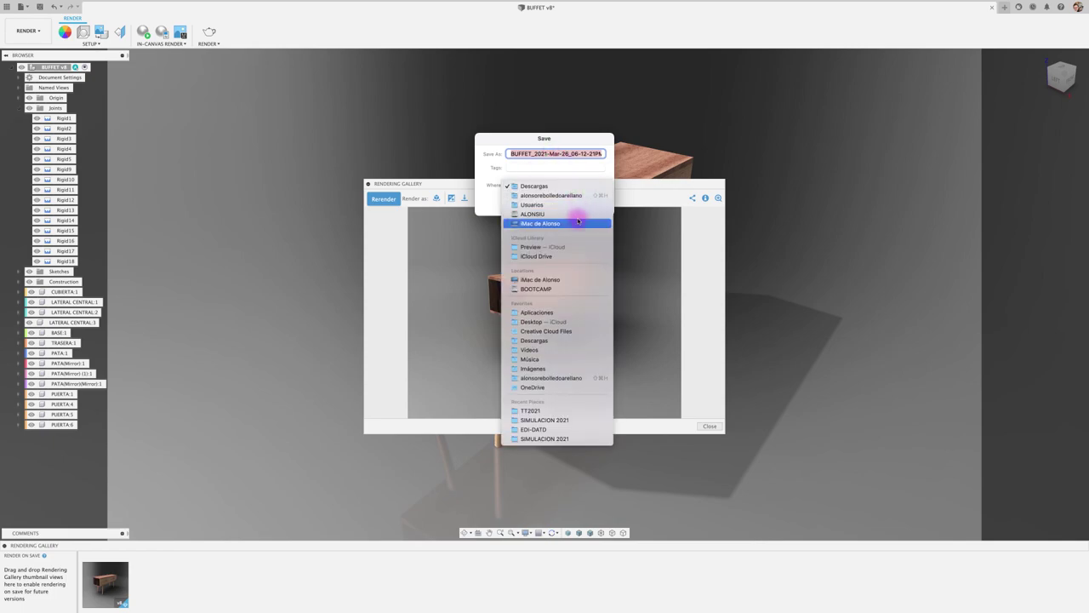
pyautogui.click(558, 321)
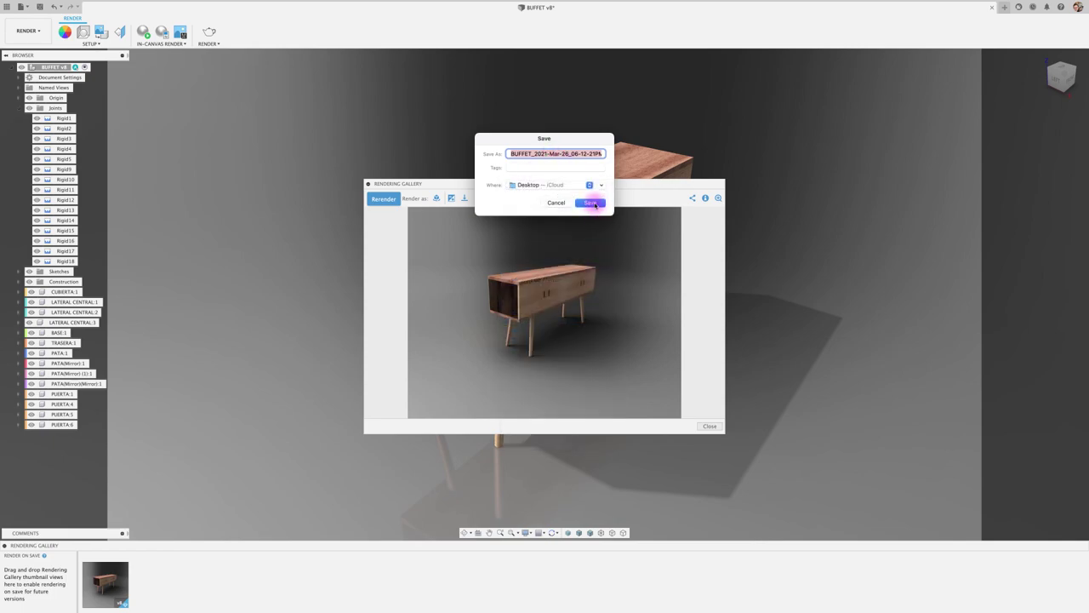
pyautogui.click(591, 203)
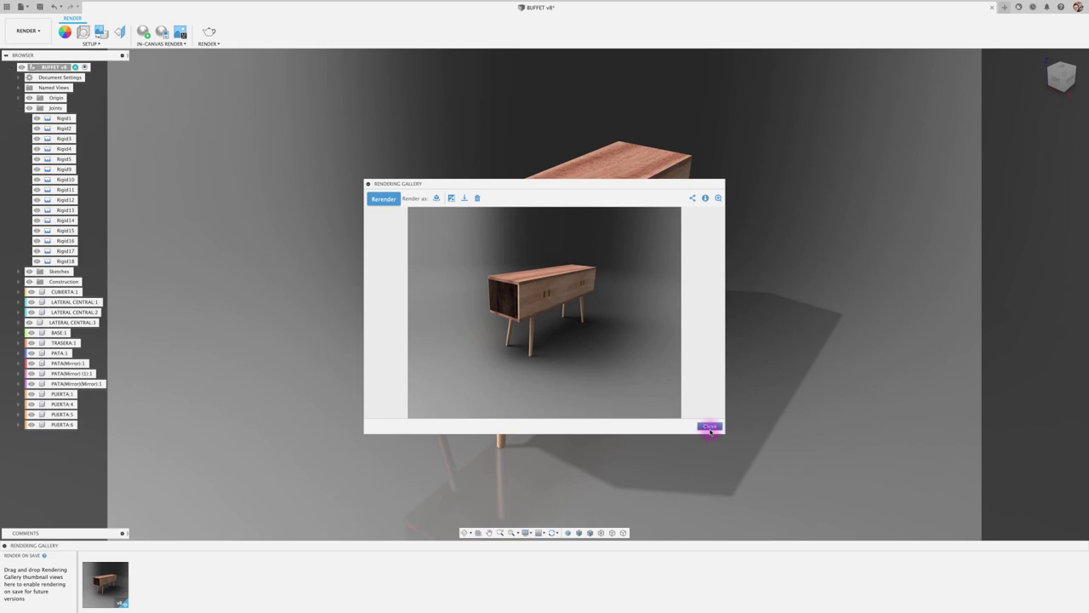
pyautogui.click(711, 426)
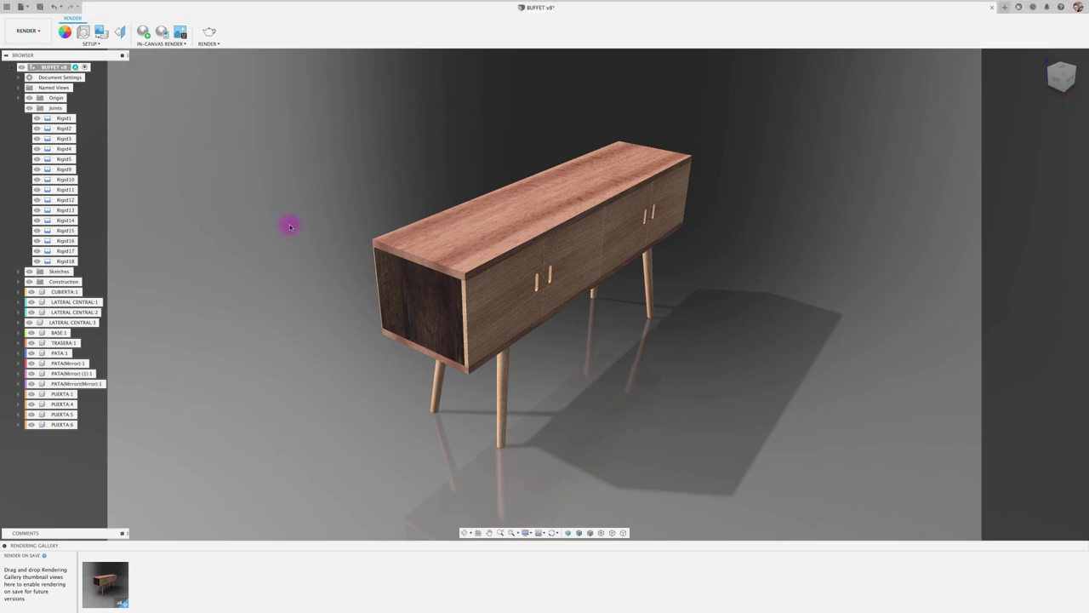
# - Open the BUFFET .tif rendering from the desktop in Preview
pyautogui.hotkey('ctrl', 'Up')
pyautogui.click(468, 38)
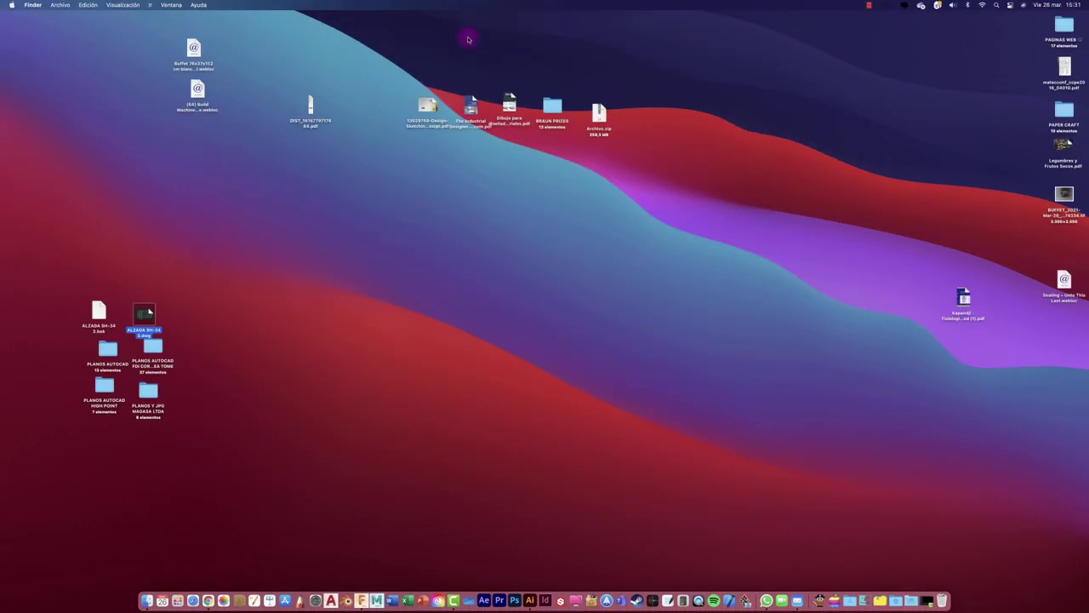
pyautogui.click(1062, 194)
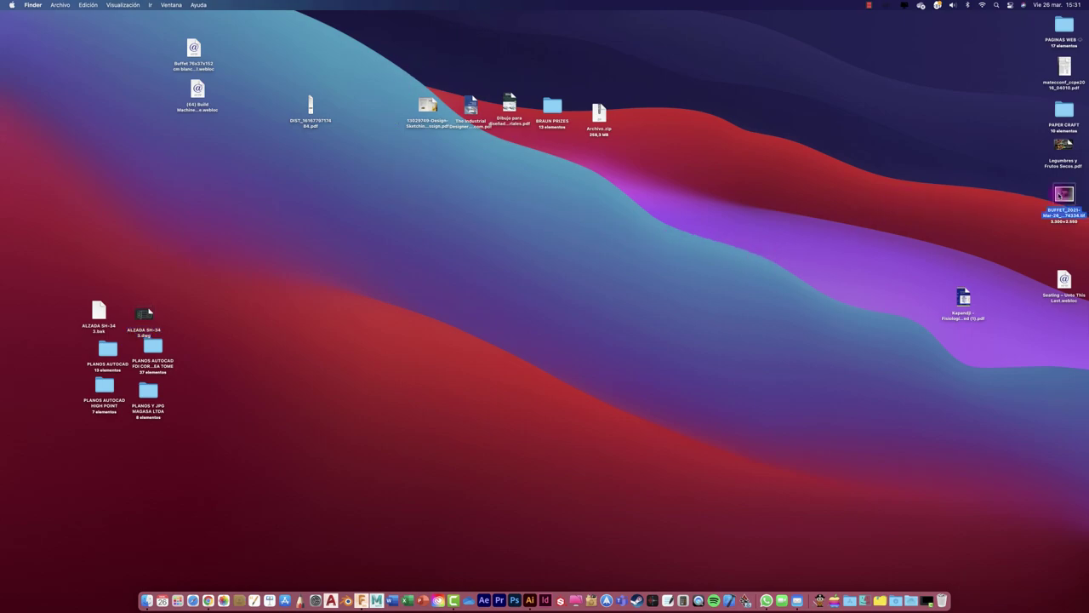
pyautogui.doubleClick(1064, 194)
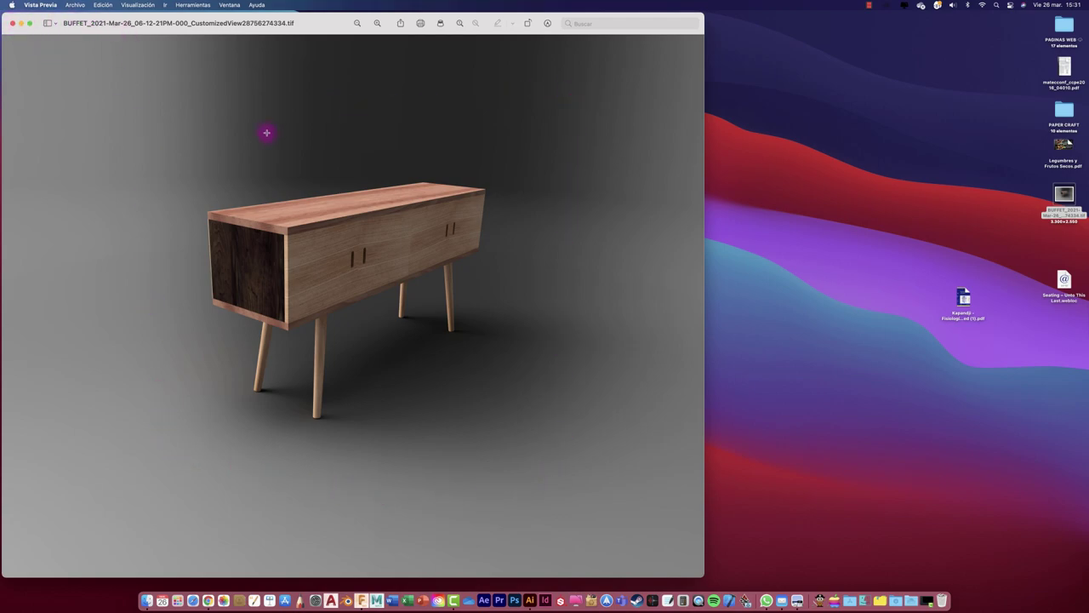
# - Show the BUFFET rendering in Preview in full-screen mode
pyautogui.click(30, 23)
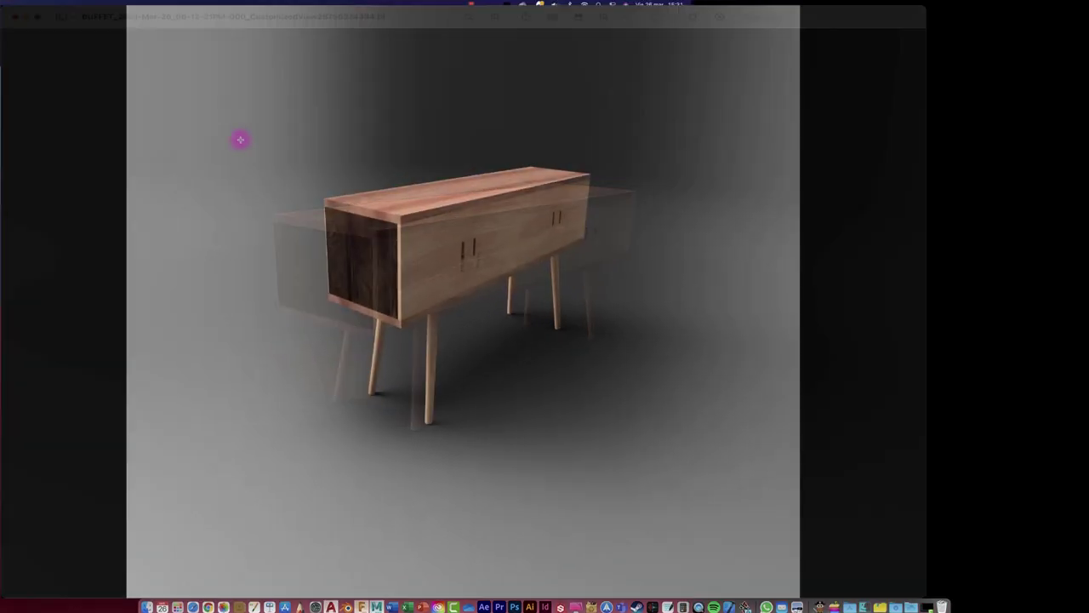